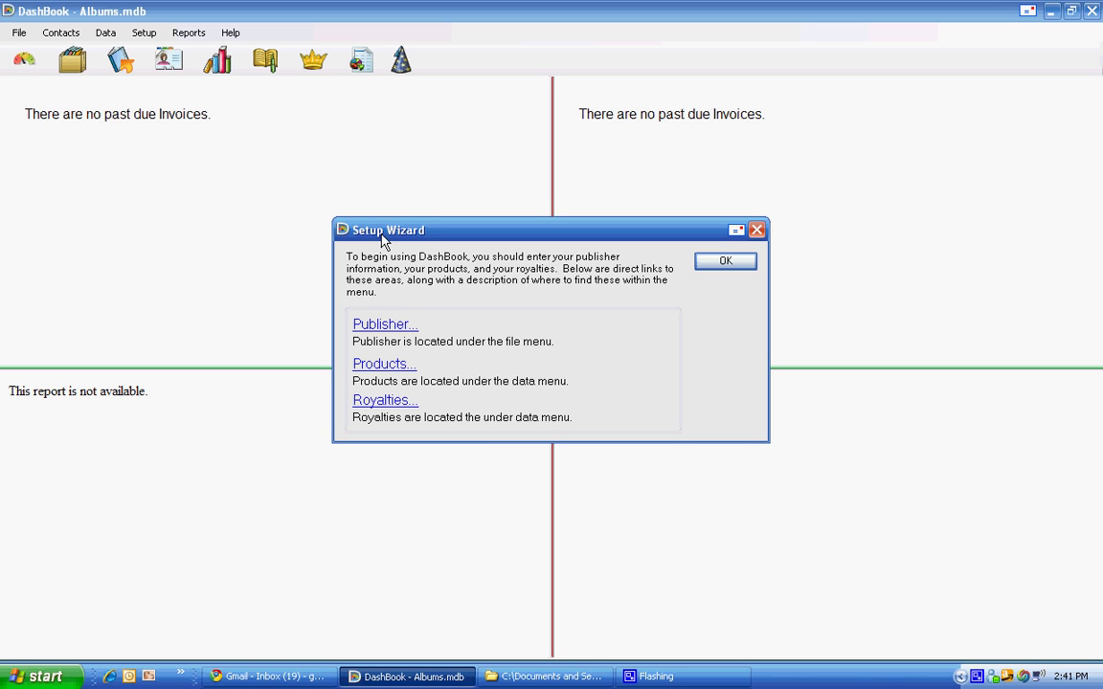
- Dismiss the Setup Wizard and rename the Books product type as Tracks, accepting the change for items in use
click(725, 263)
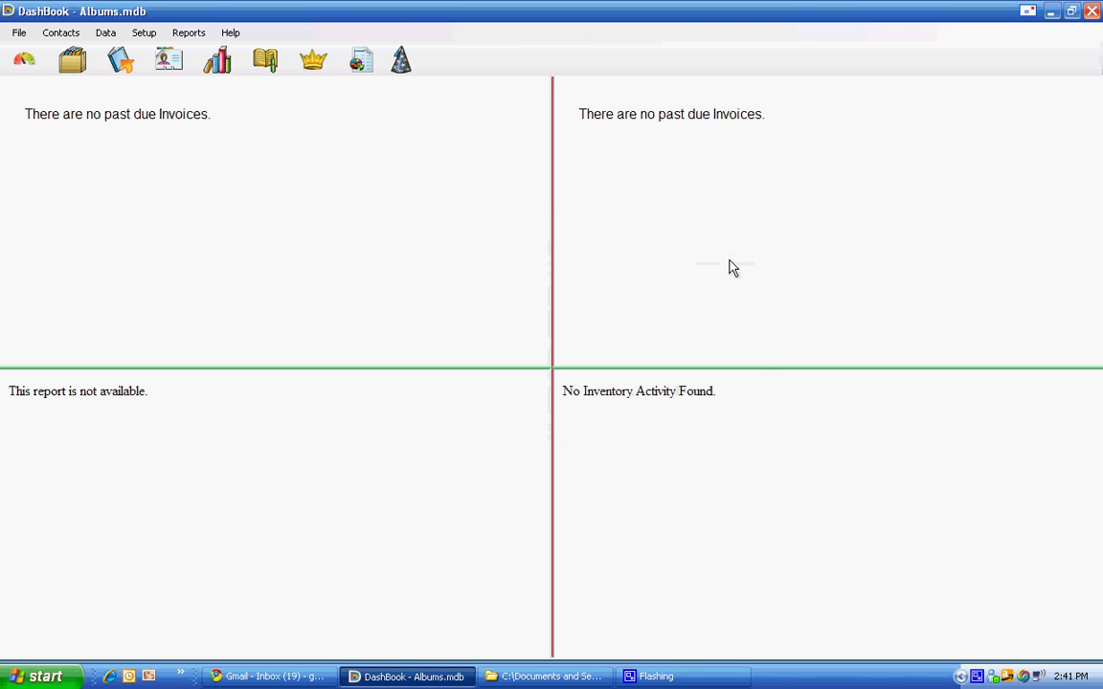
click(143, 34)
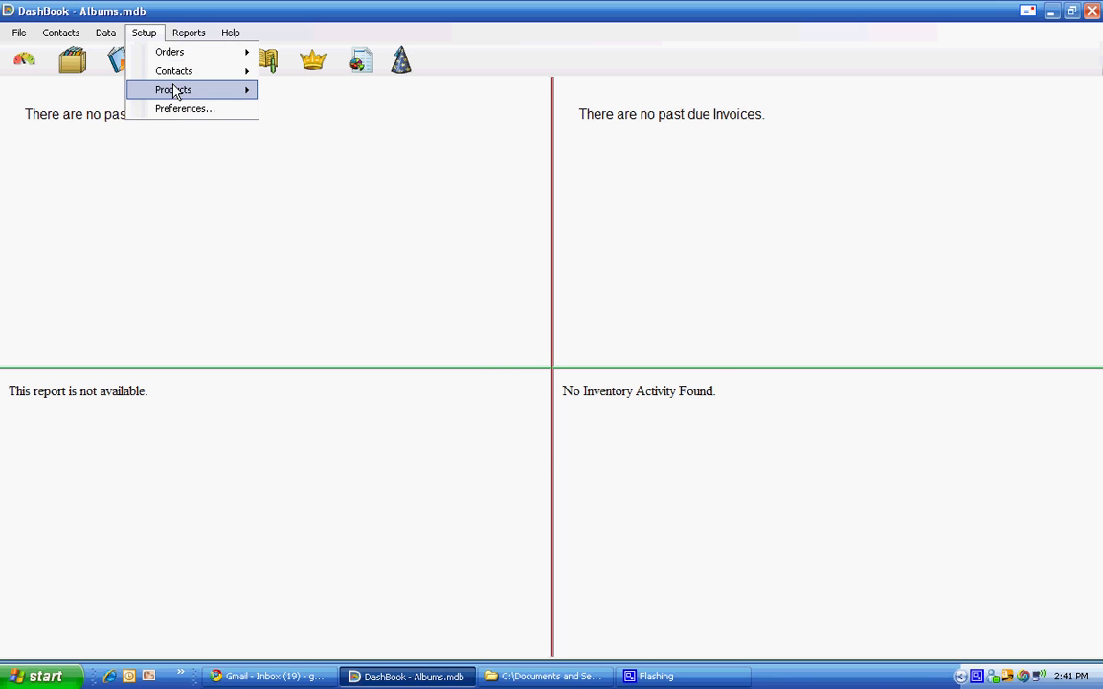
mouse_move(177, 90)
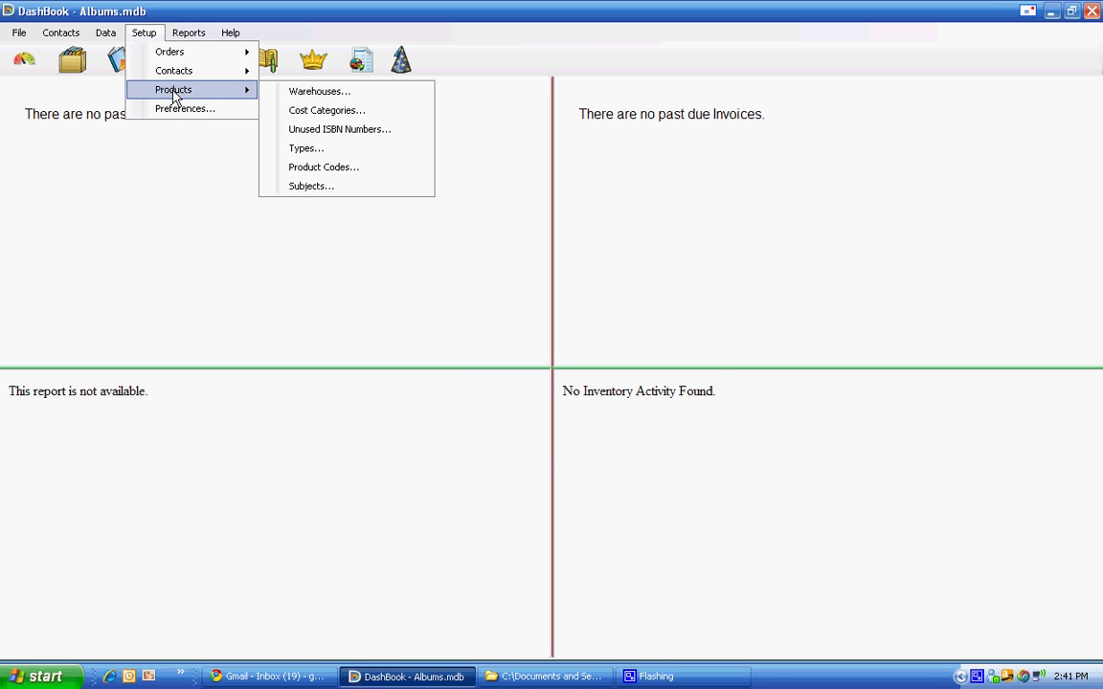
click(301, 149)
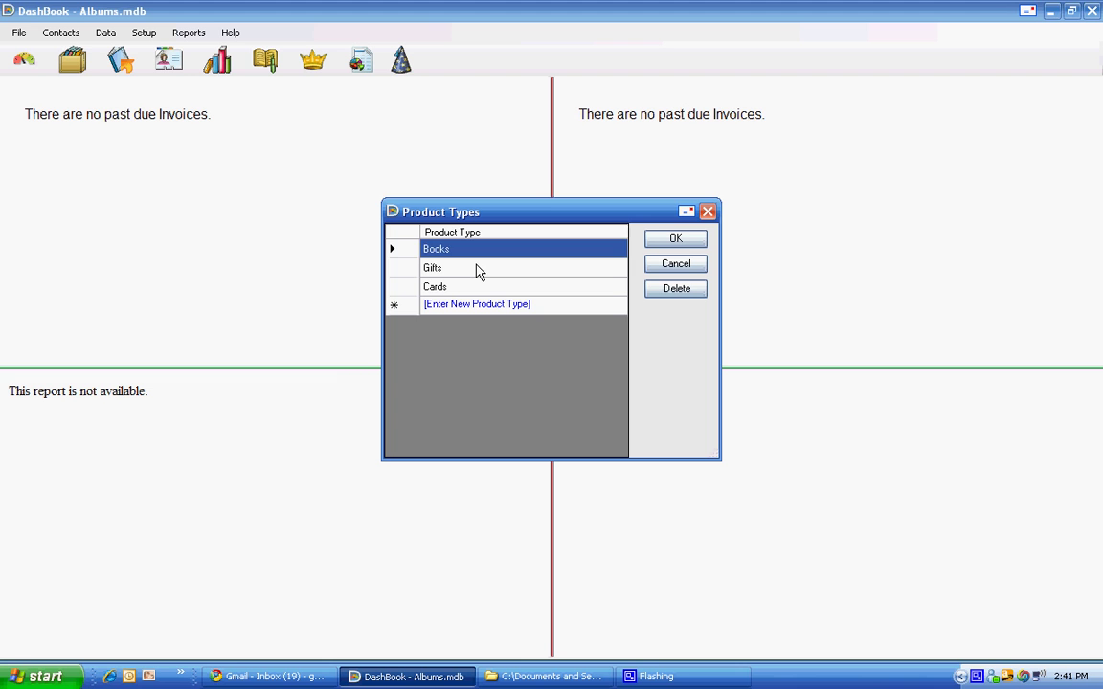
text(Tracks)
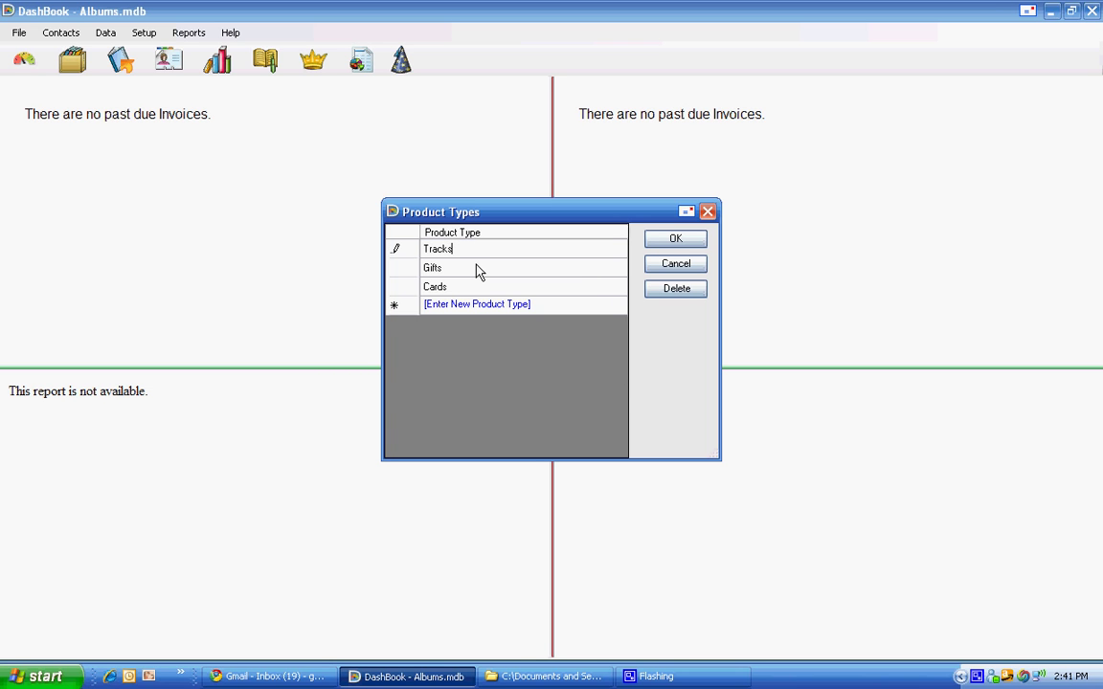
key(Return)
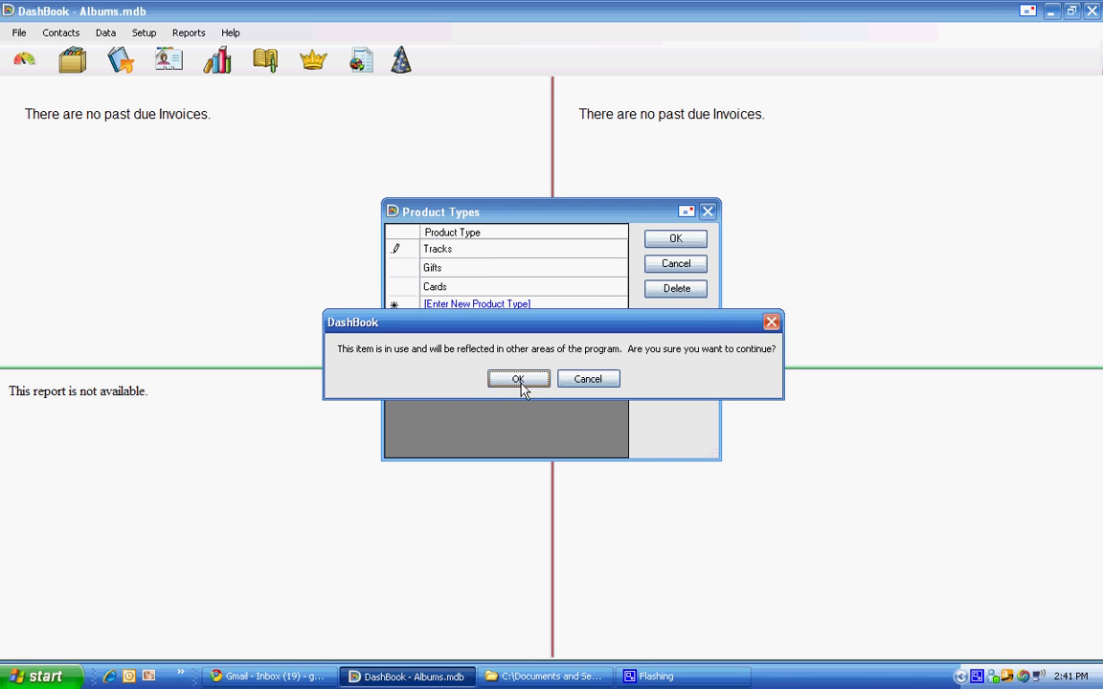
click(518, 380)
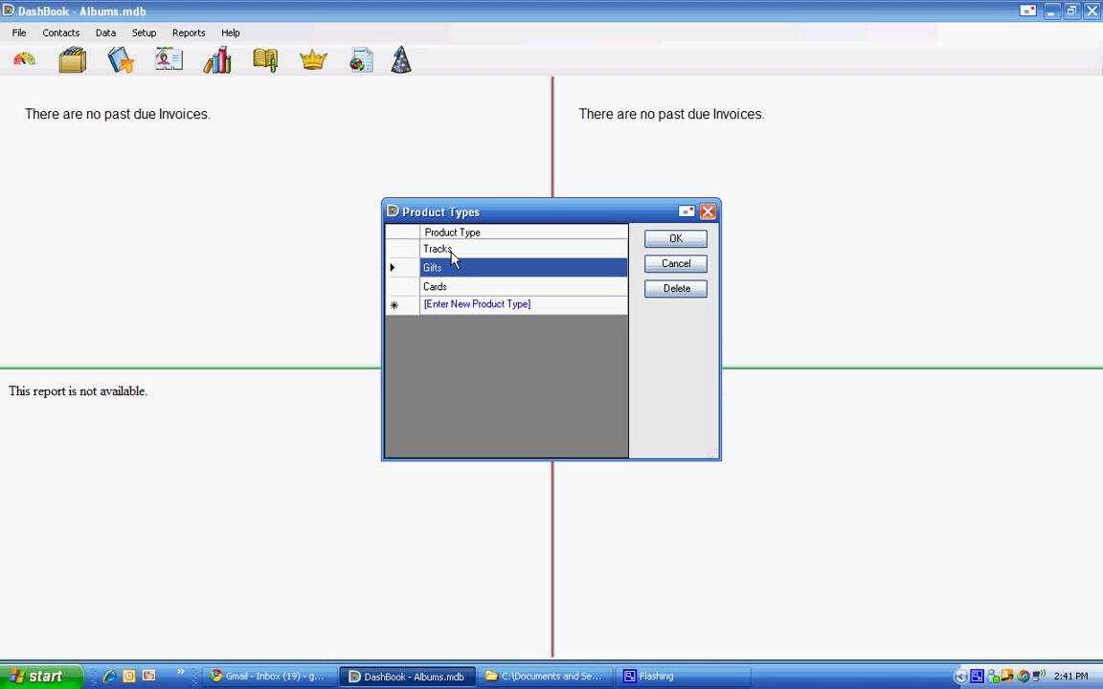
- Rename the Gifts product type as Albums, delete the Cards type, and save the product types
text(Albums)
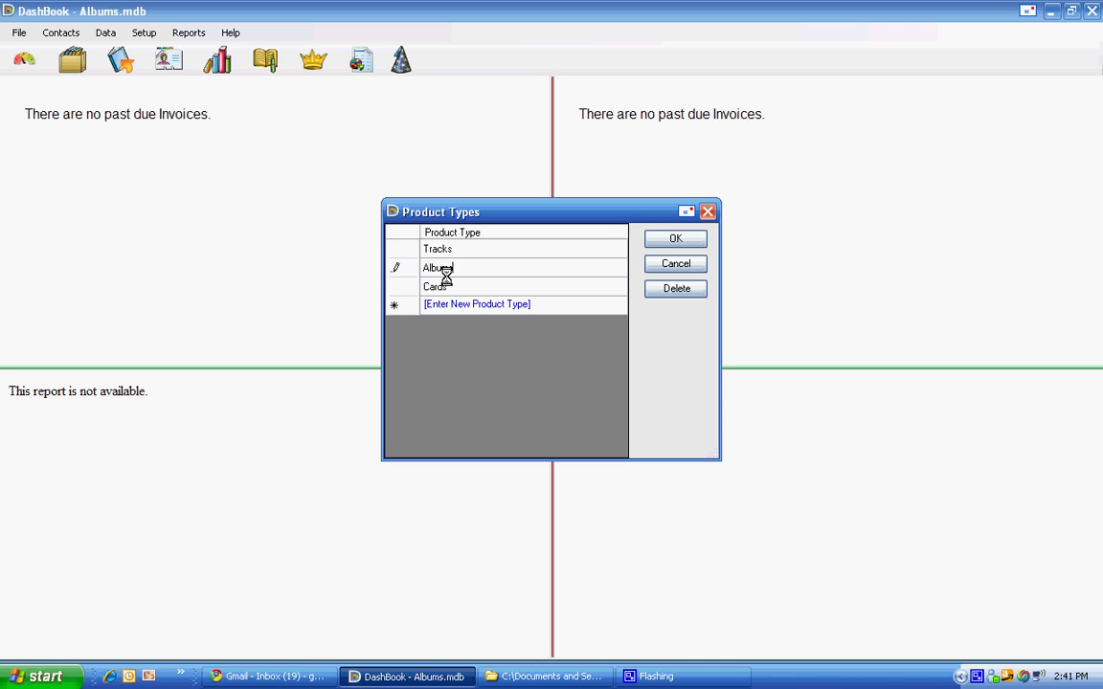
click(464, 295)
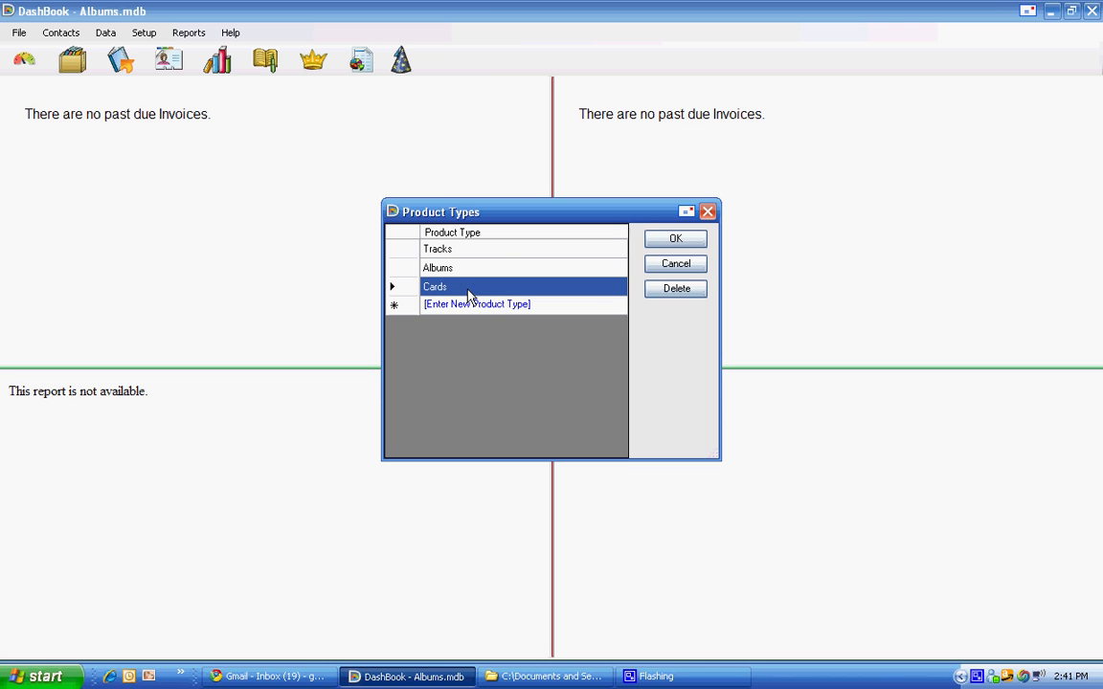
click(686, 291)
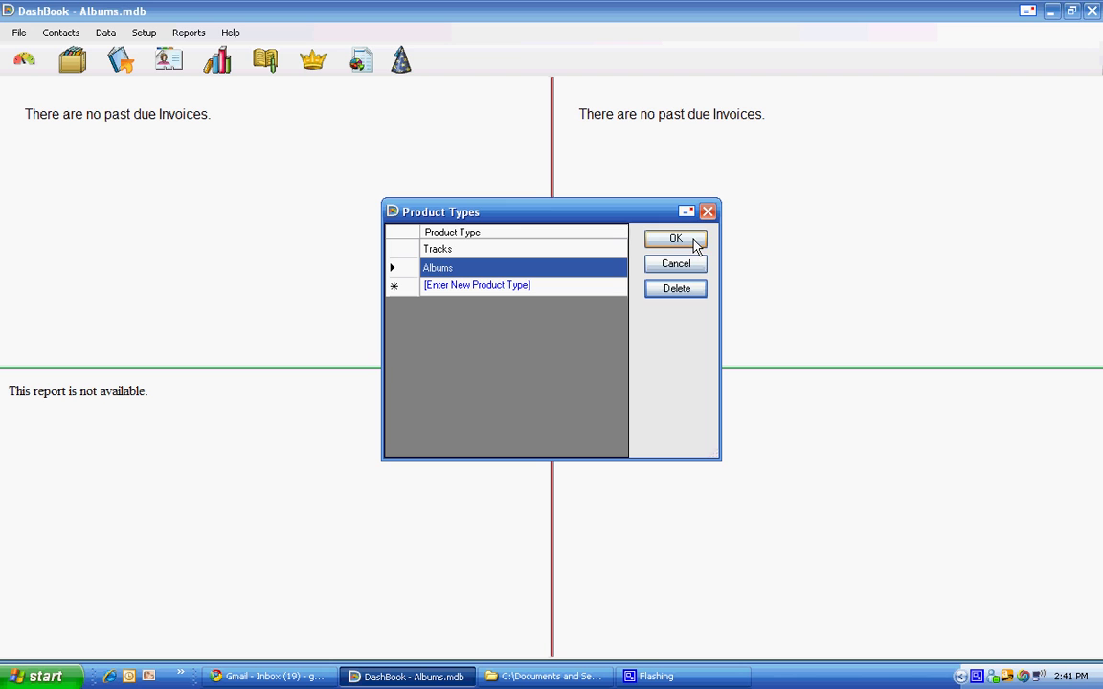
click(675, 240)
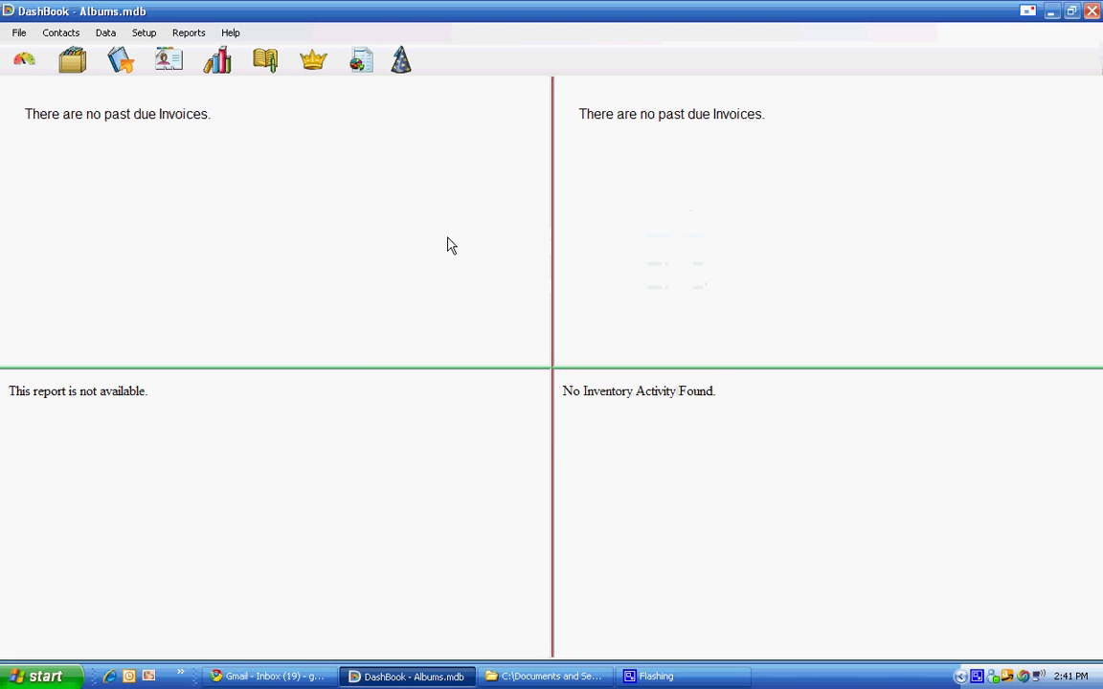
- Delete the Miscellaneous product from the product records
click(106, 35)
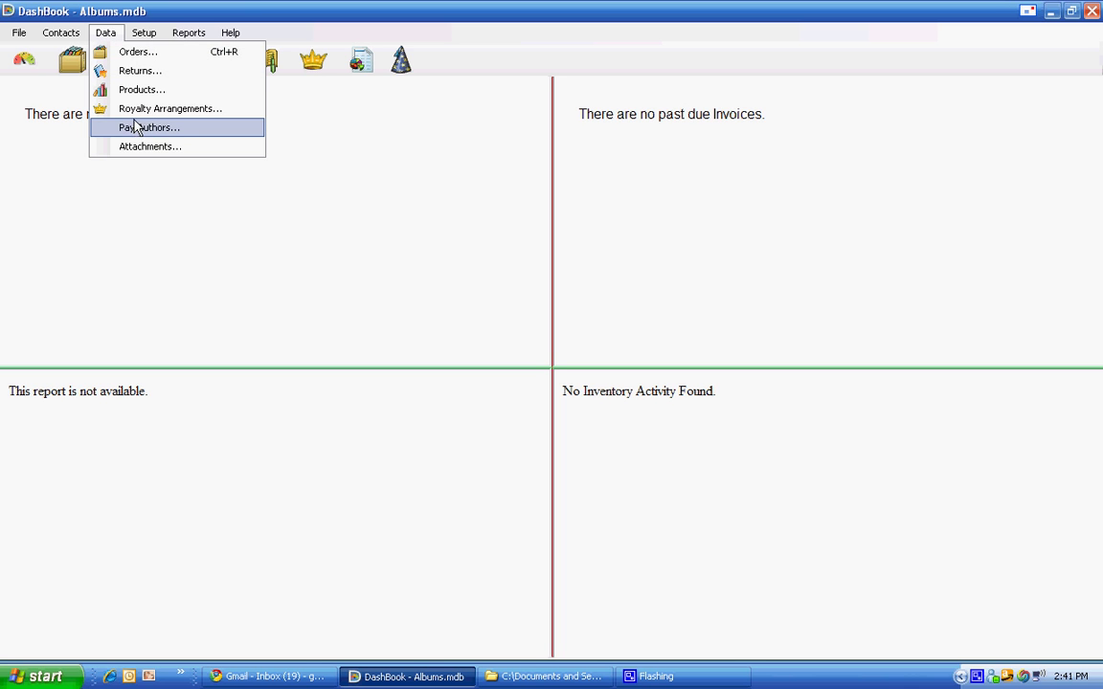
click(135, 182)
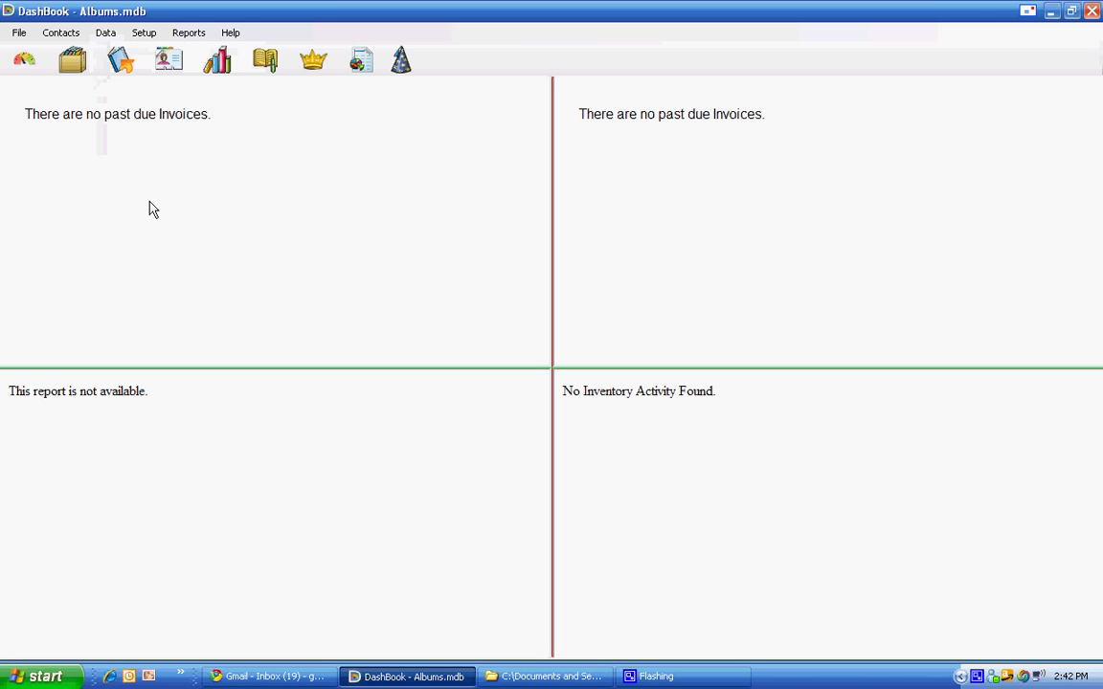
click(226, 63)
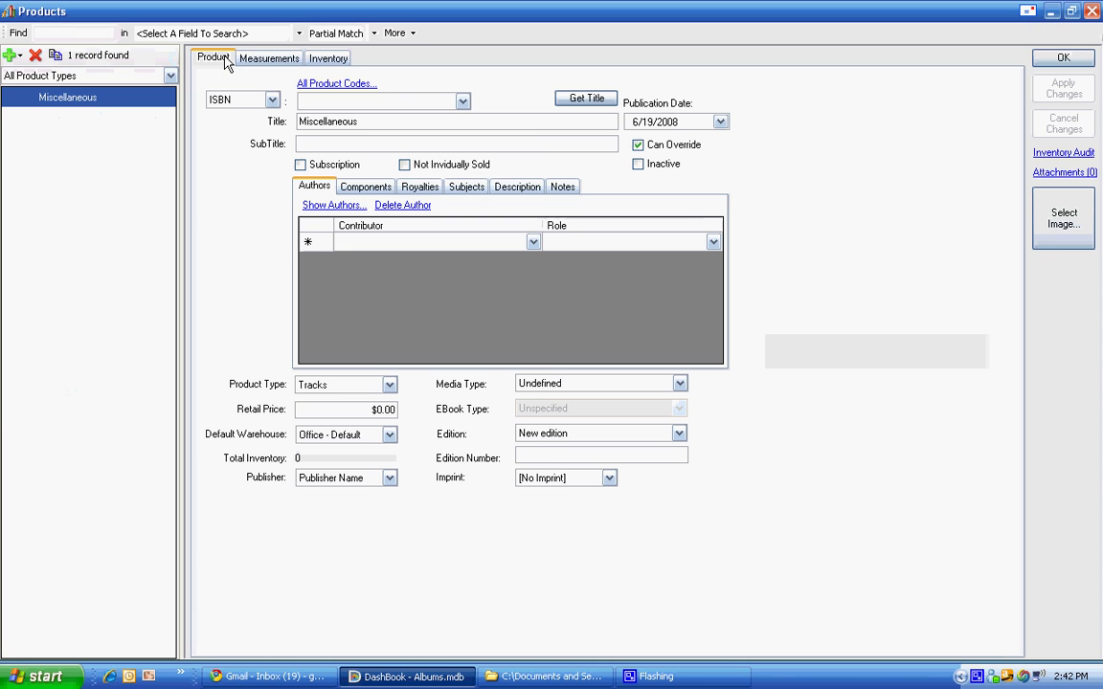
click(34, 58)
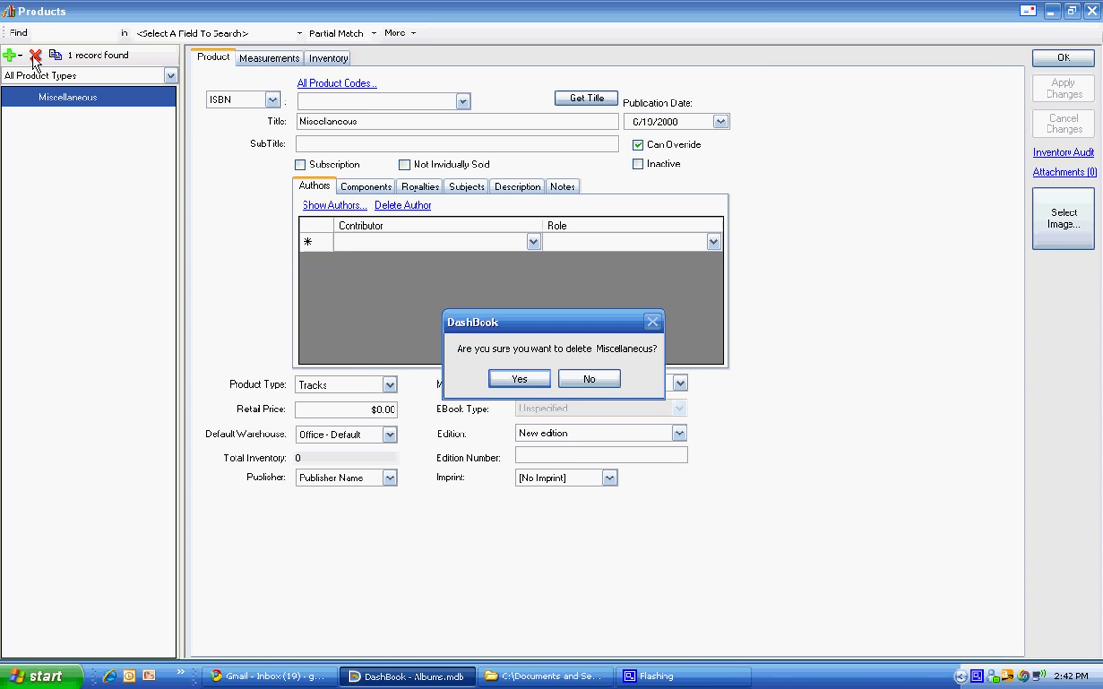
click(519, 380)
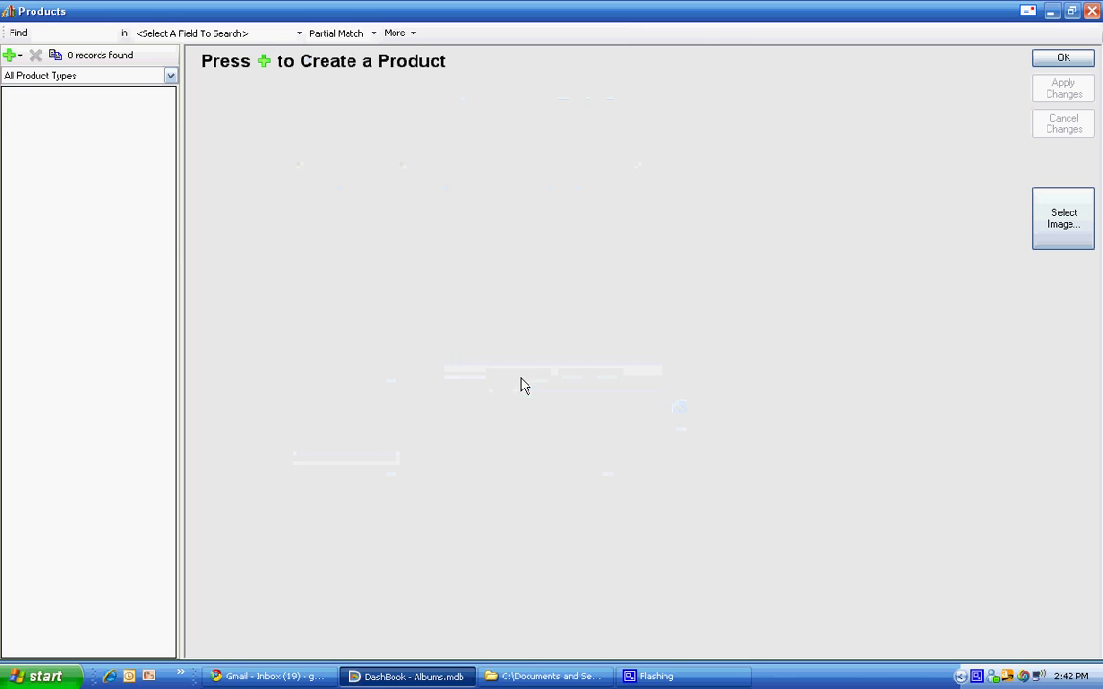
- Start a new product without an ISBN and review the available product code types, keeping SKU
click(264, 61)
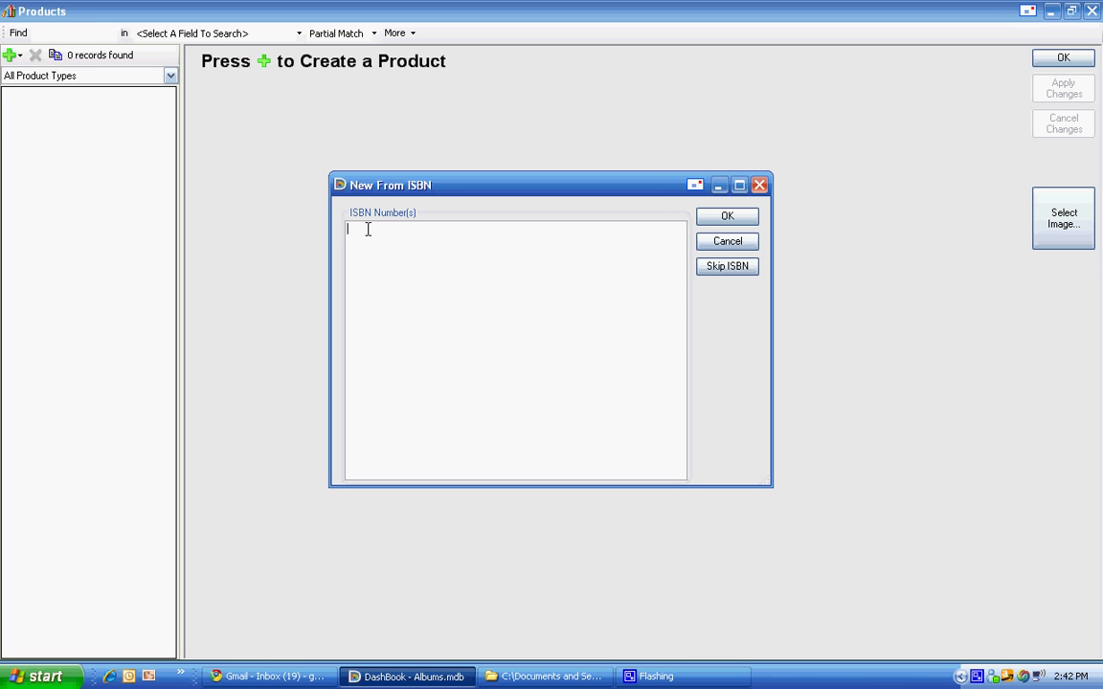
click(728, 266)
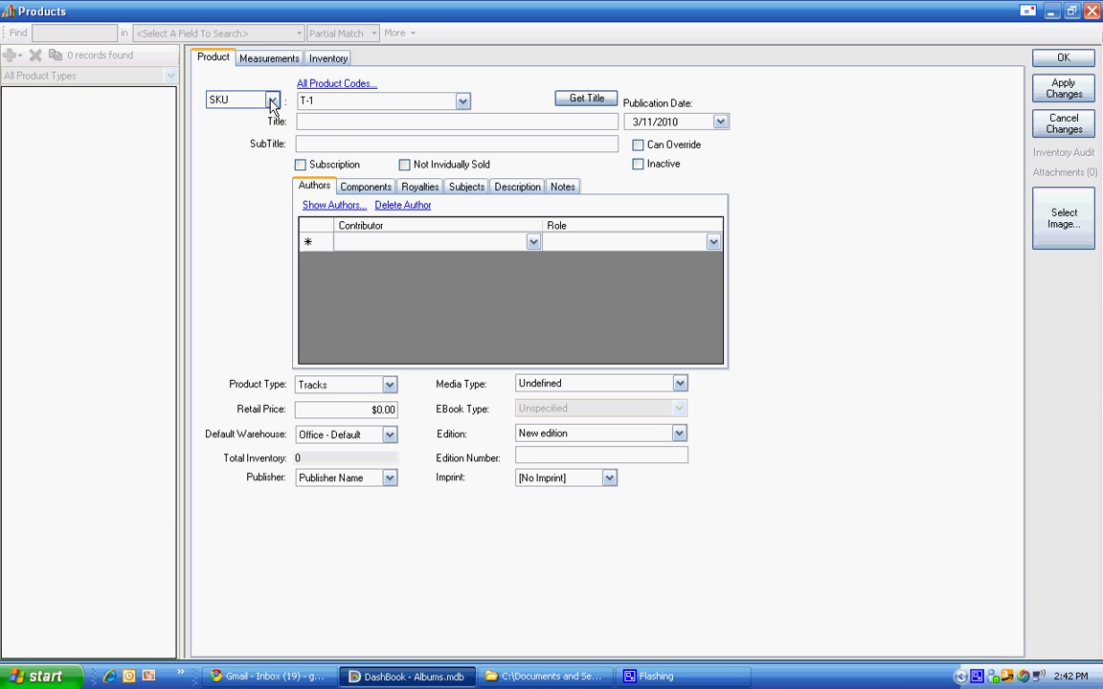
click(272, 101)
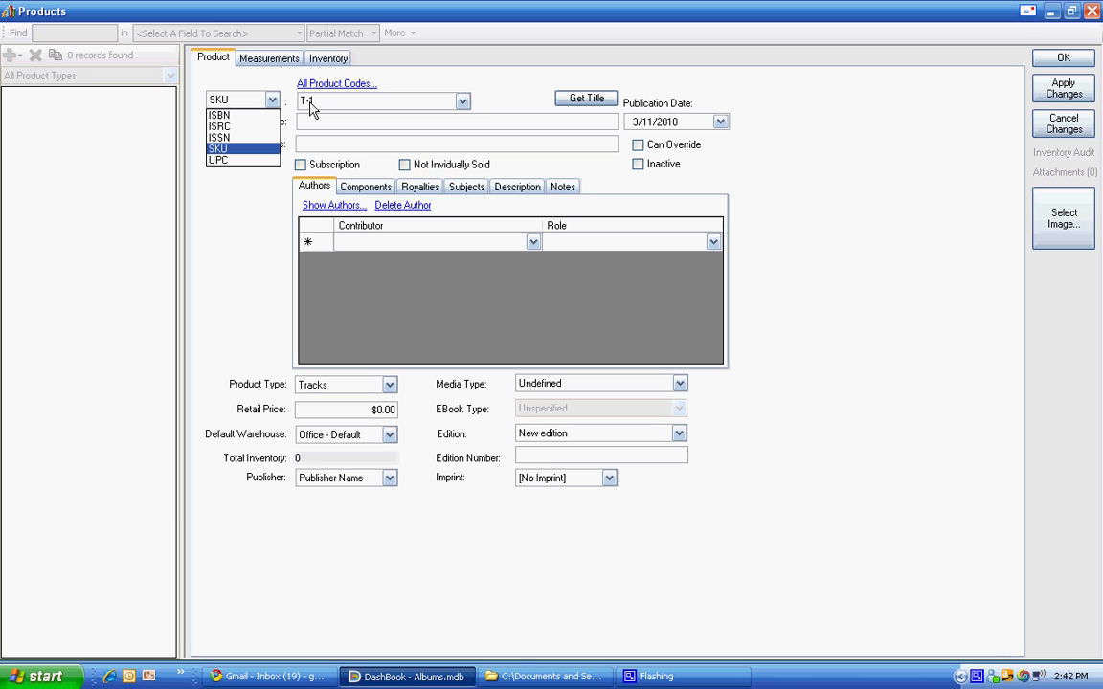
click(244, 100)
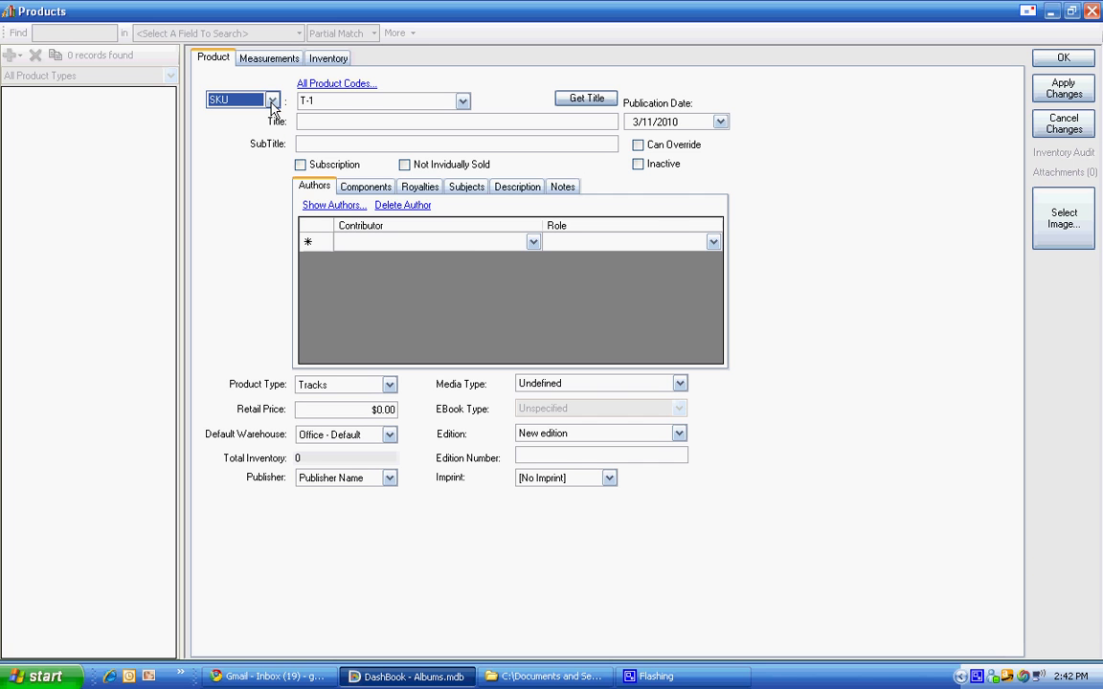
click(325, 86)
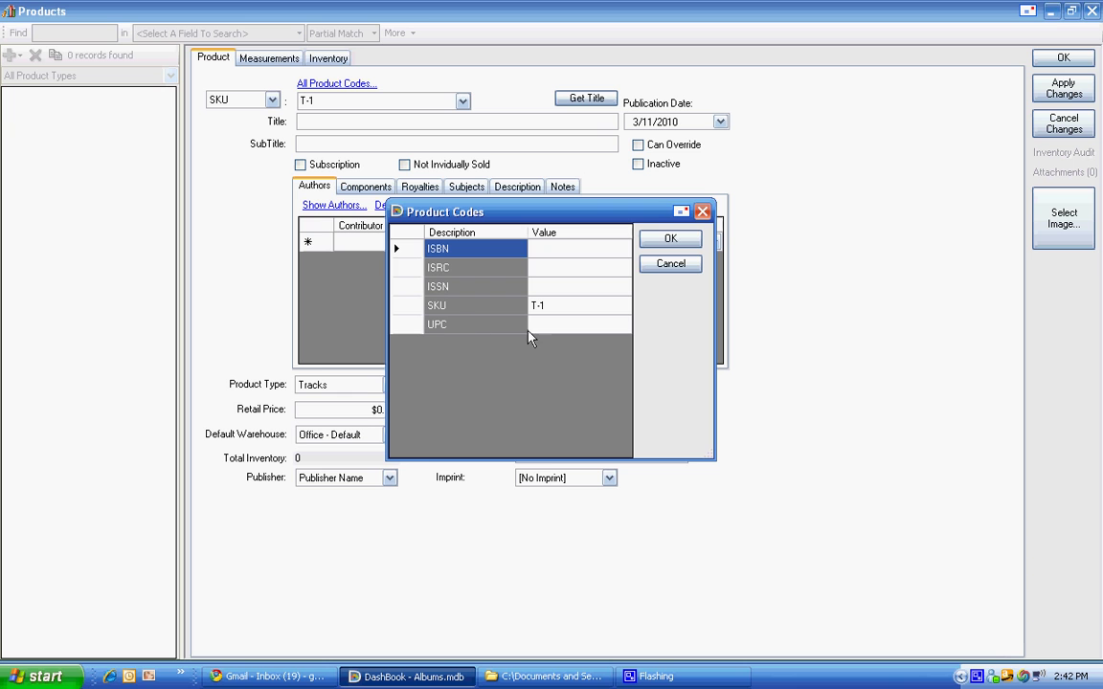
click(670, 264)
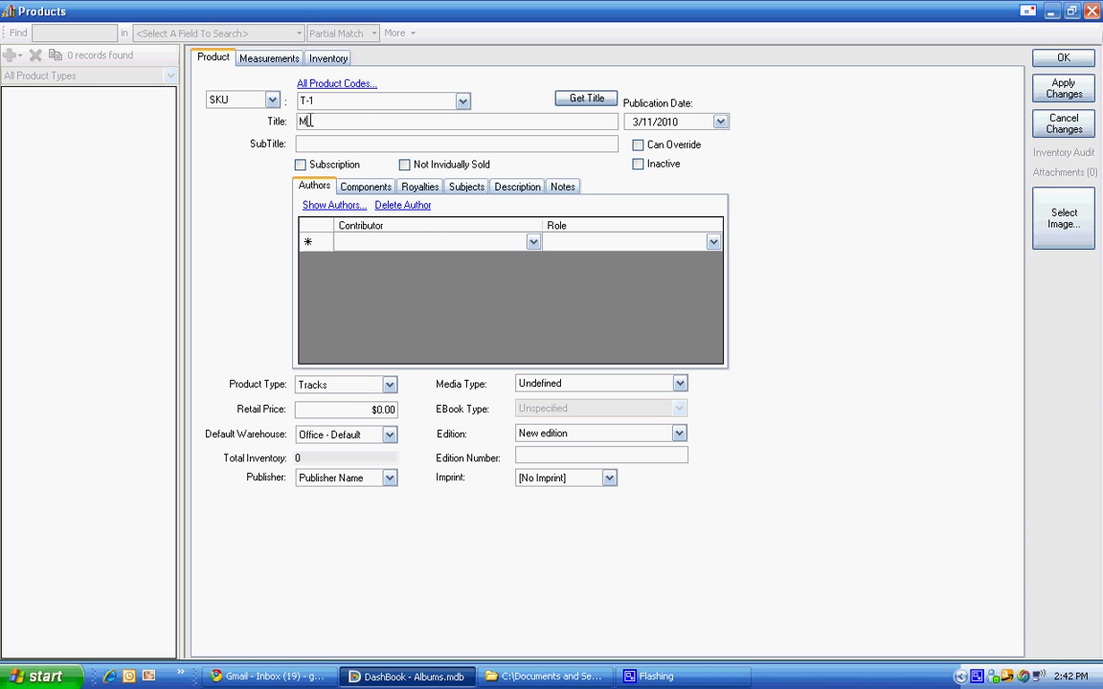
- Title the new product "My Track One"
text(Treack)
key(BackSpace)
key(BackSpace)
key(BackSpace)
text(ack One)
- Set the track's default warehouse to Non-Stocking and its retail price to $0.99
click(389, 436)
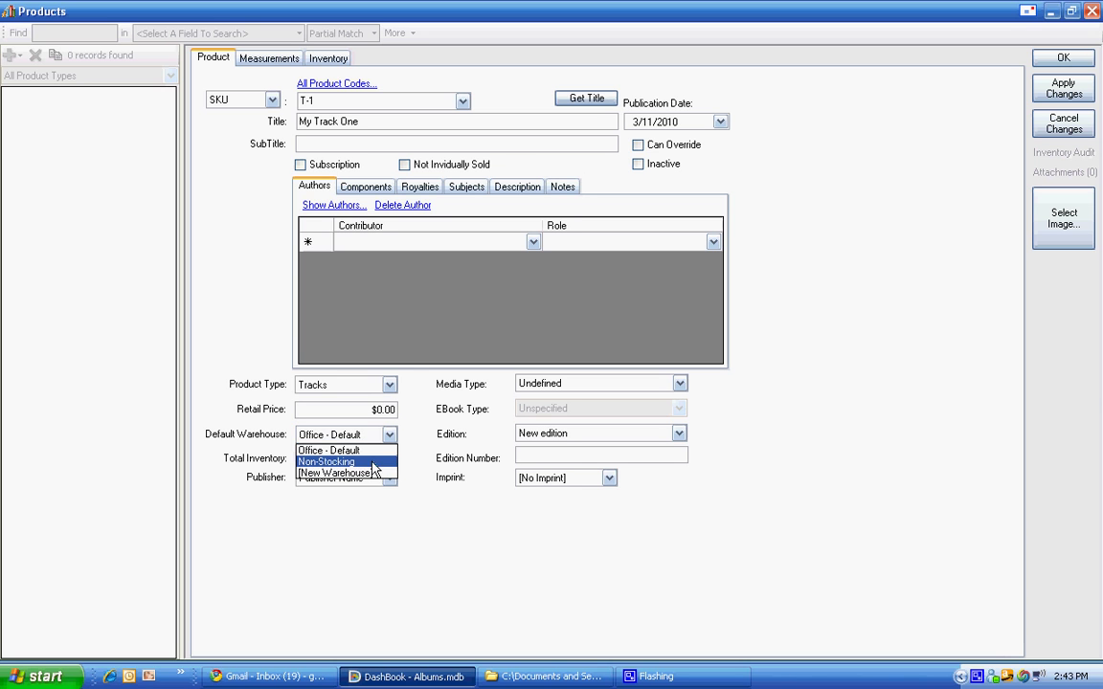
click(370, 463)
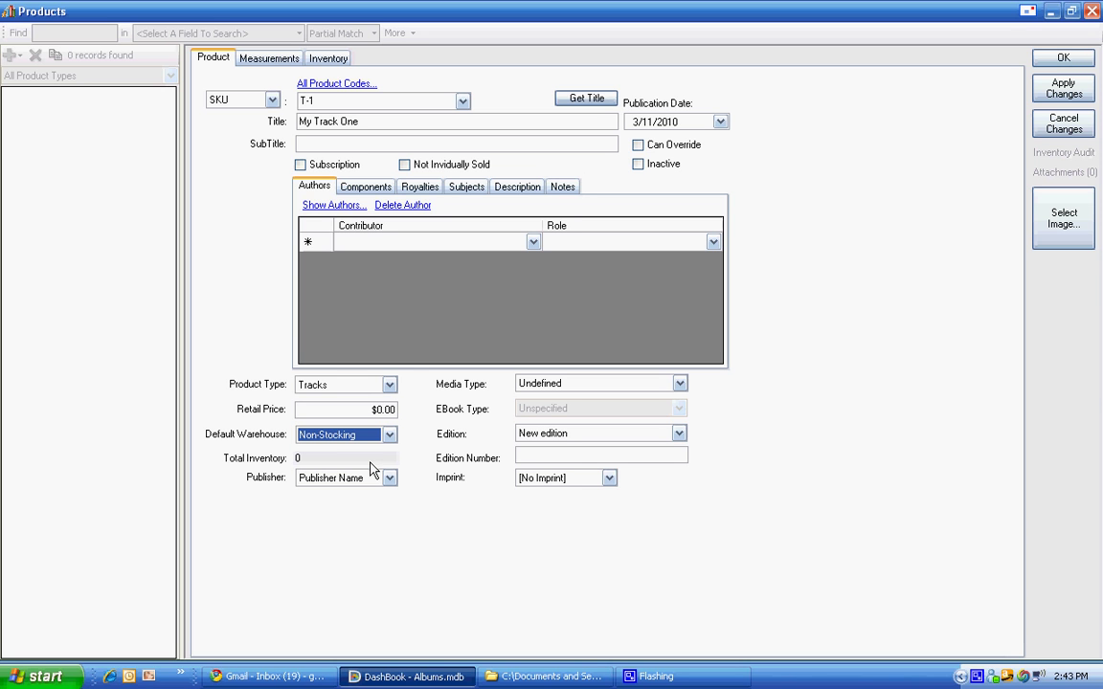
click(356, 410)
key(BackSpace)
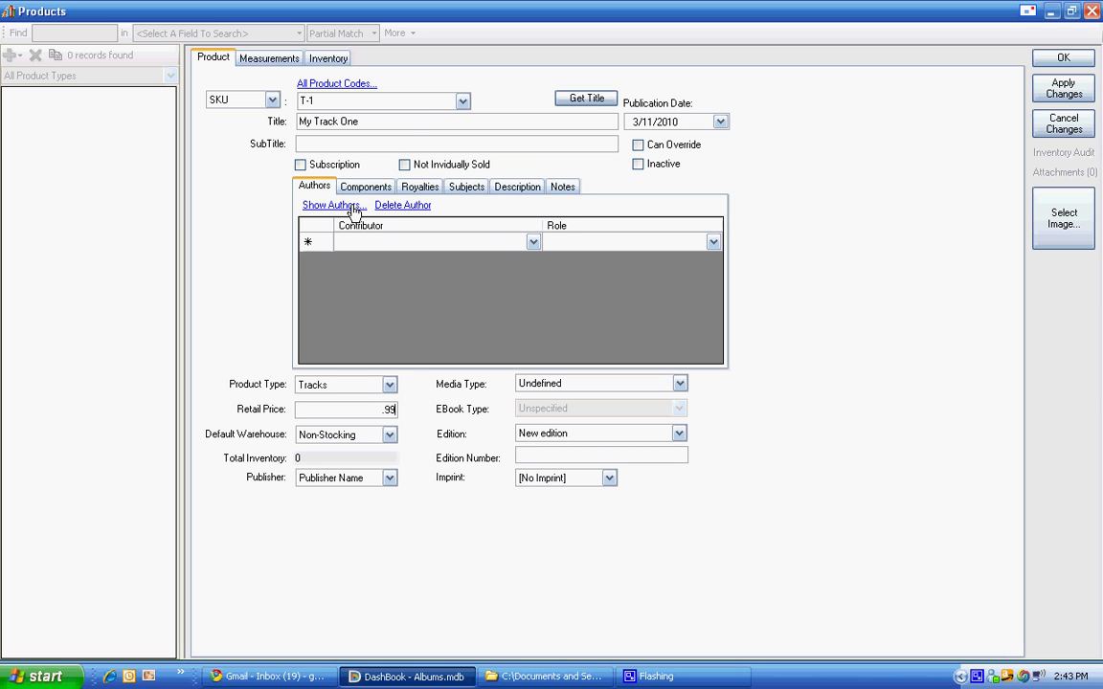
- Create two author contacts for the track's contributors, named Artist One and Artist Two
click(538, 247)
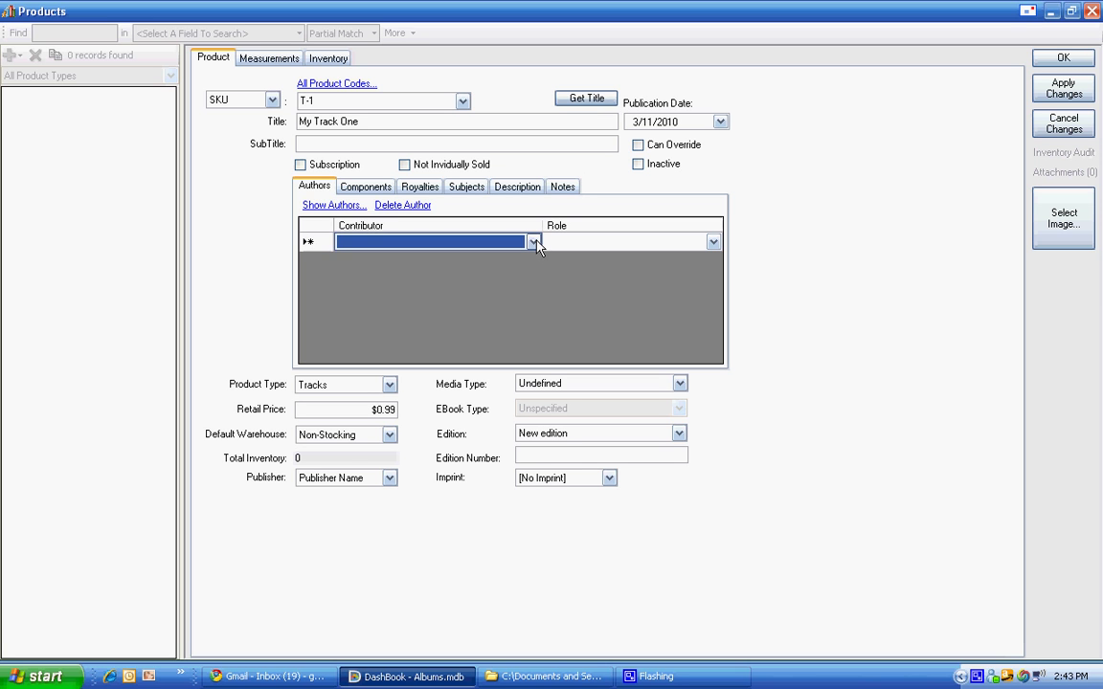
click(316, 205)
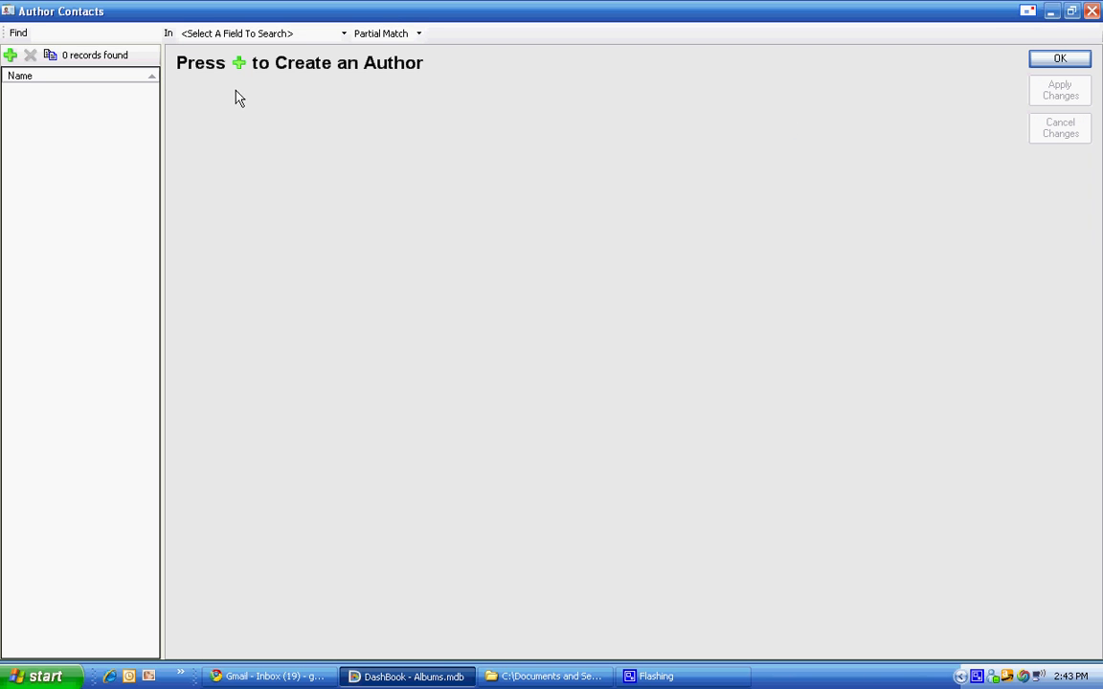
click(238, 65)
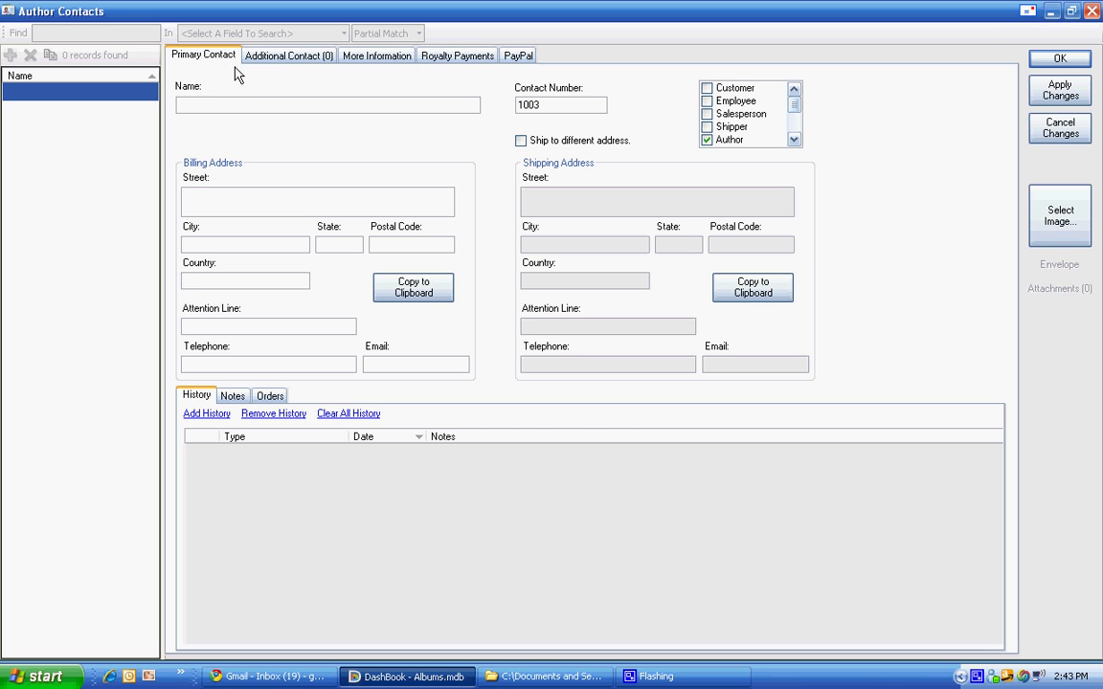
click(225, 108)
text(Artist One)
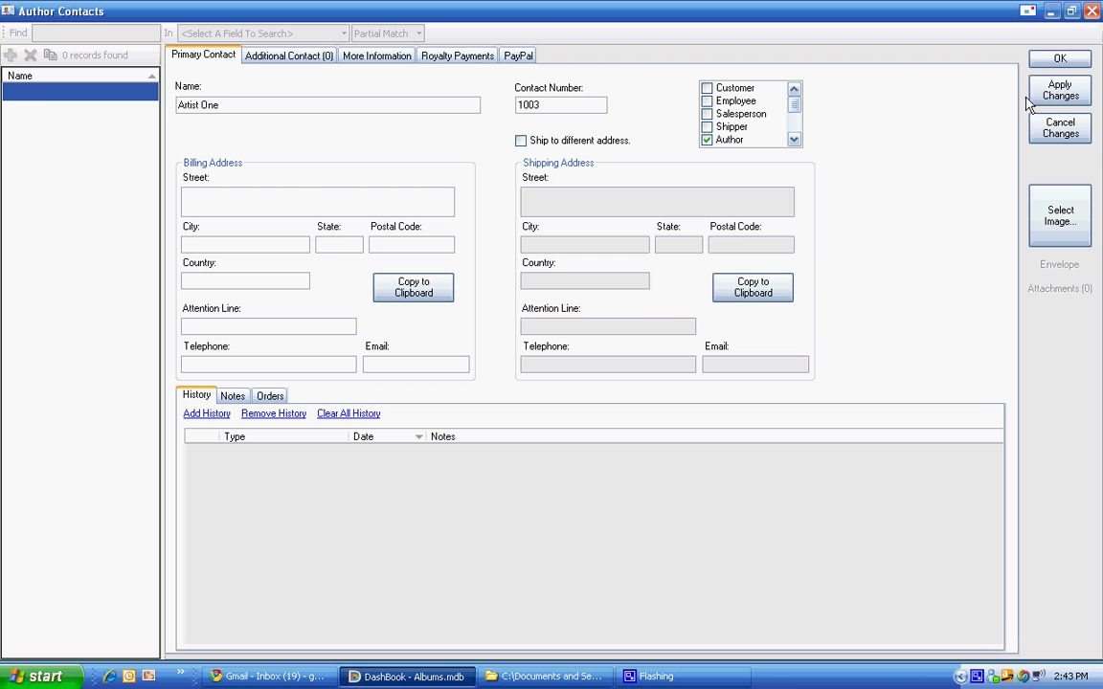
click(1055, 92)
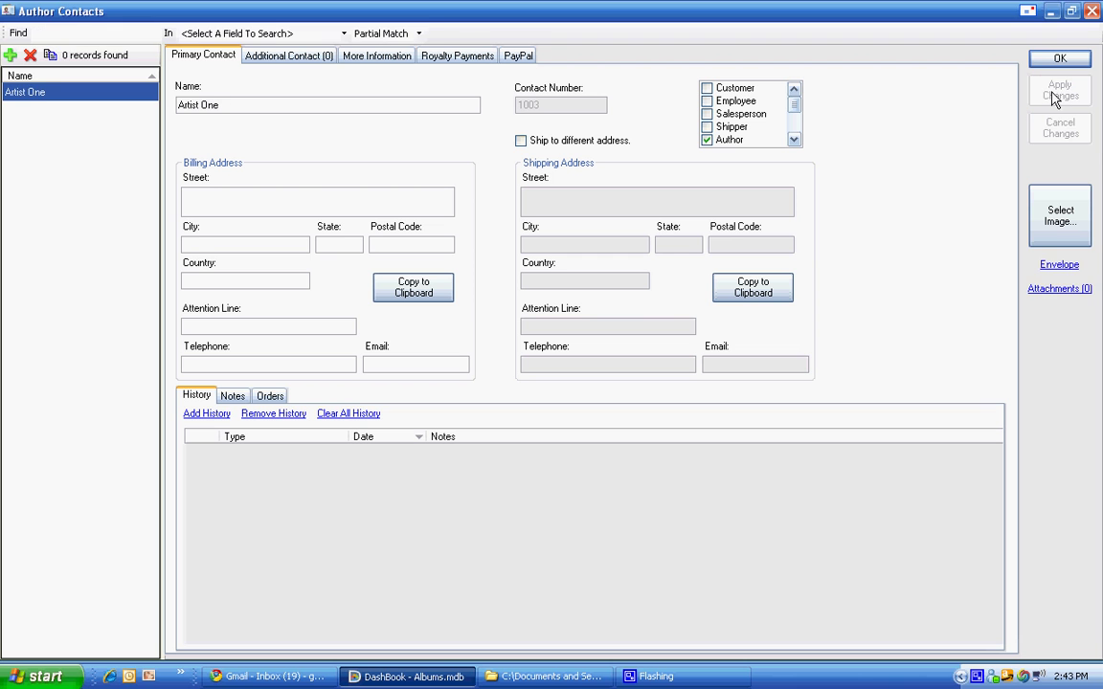
click(10, 55)
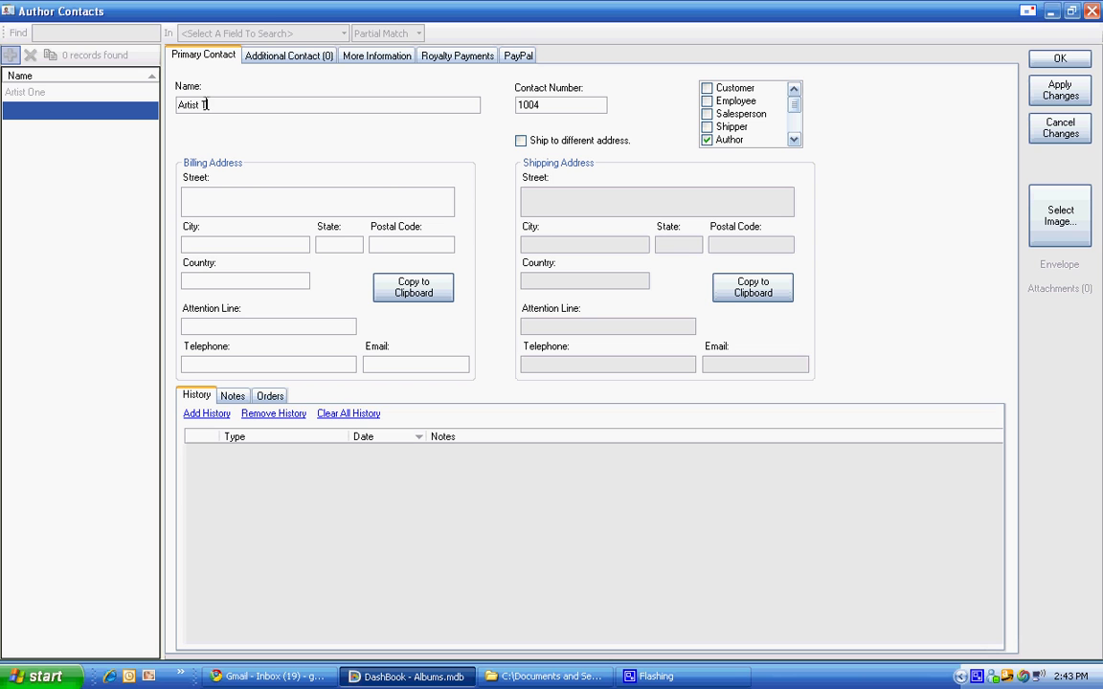
click(1061, 59)
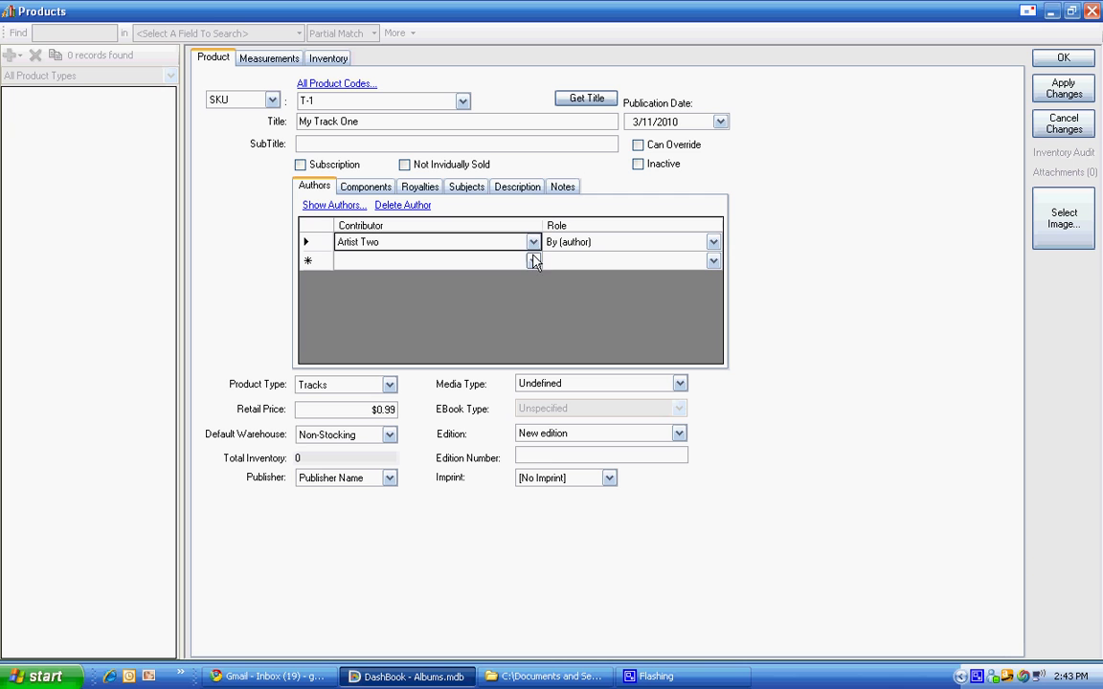
- Assign Artist One as the track's first contributor and add Artist Two as the second
click(533, 262)
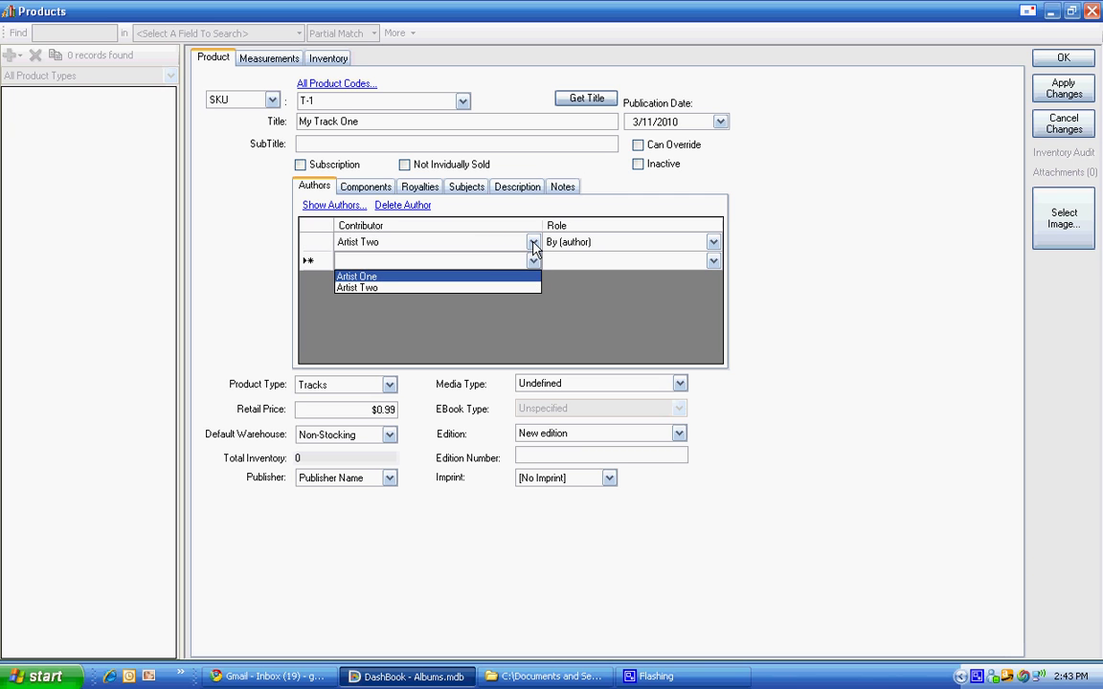
click(533, 243)
click(533, 242)
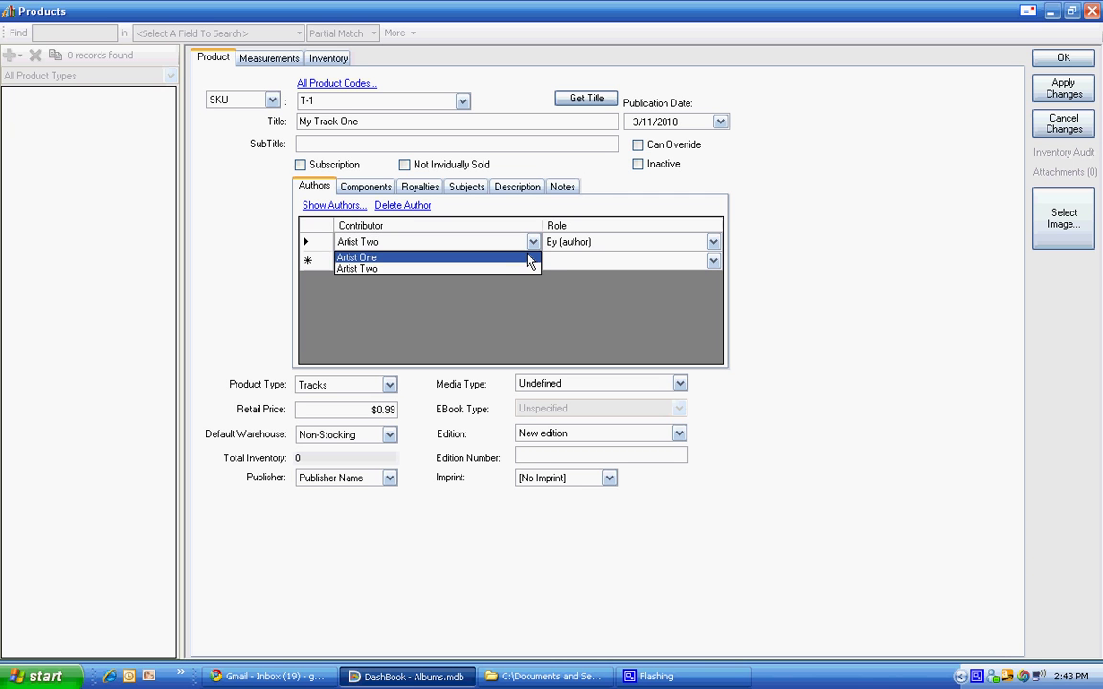
click(529, 260)
click(533, 262)
click(533, 262)
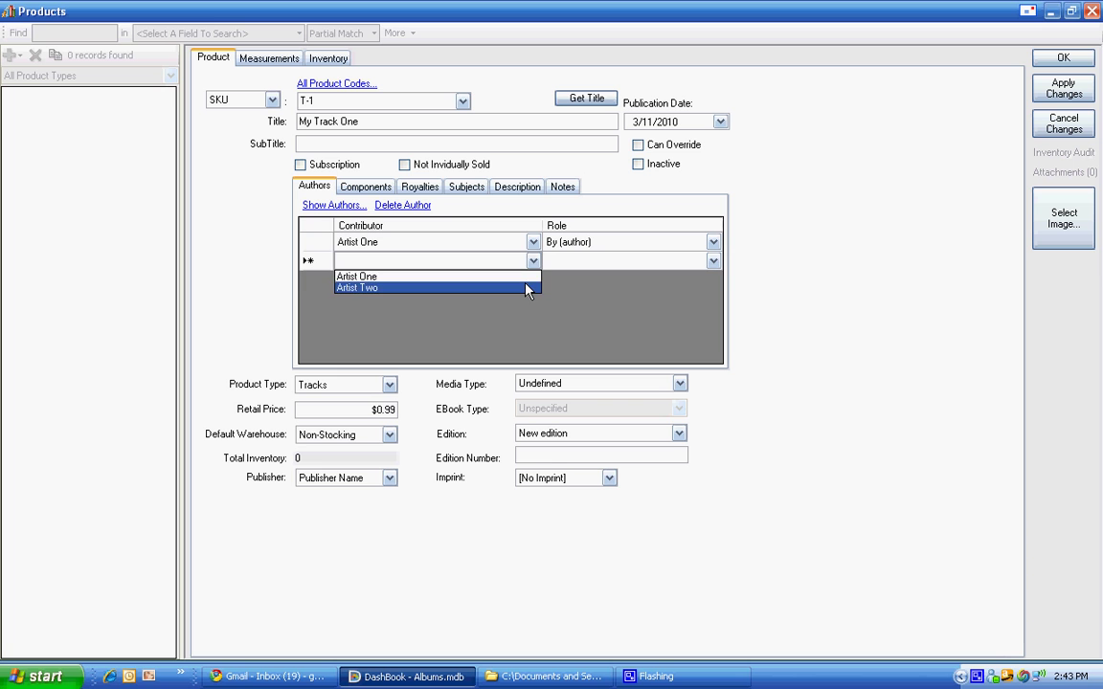
click(530, 288)
- Set Artist Two's role to By (artist) and Artist One's role to By (composer)
click(647, 263)
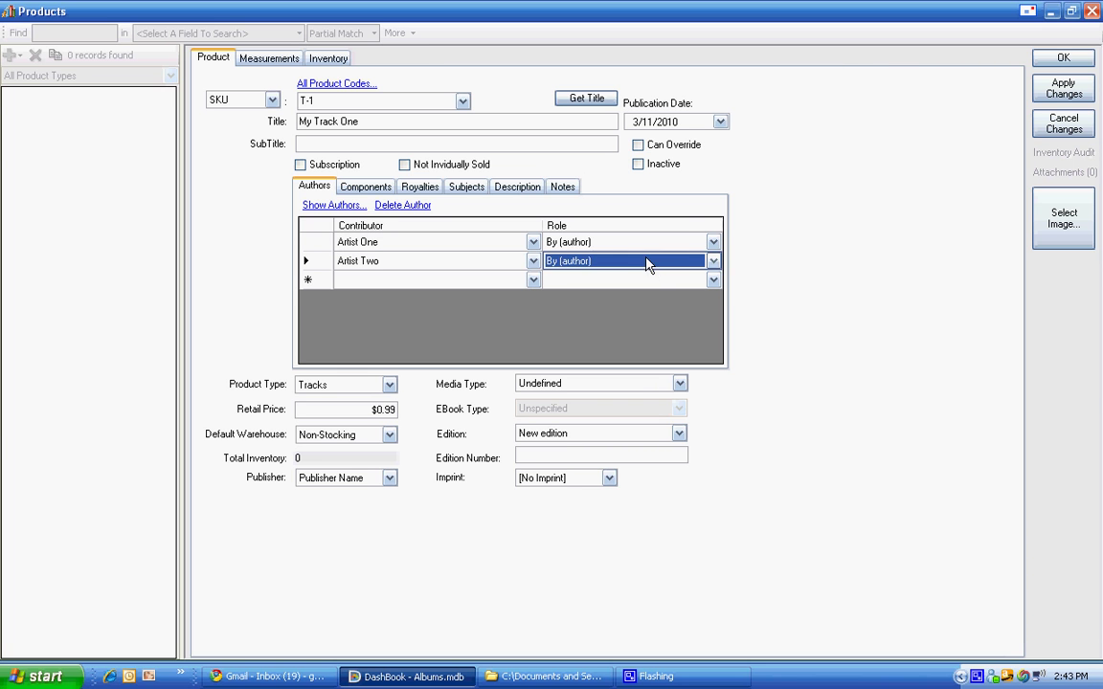
click(712, 260)
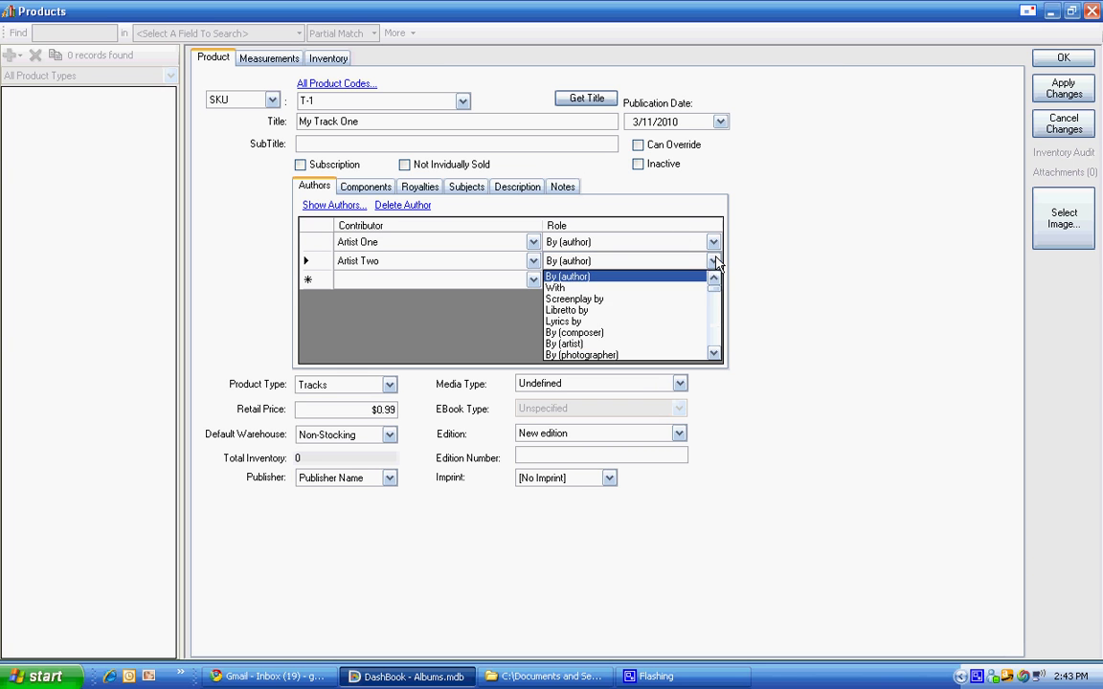
click(700, 344)
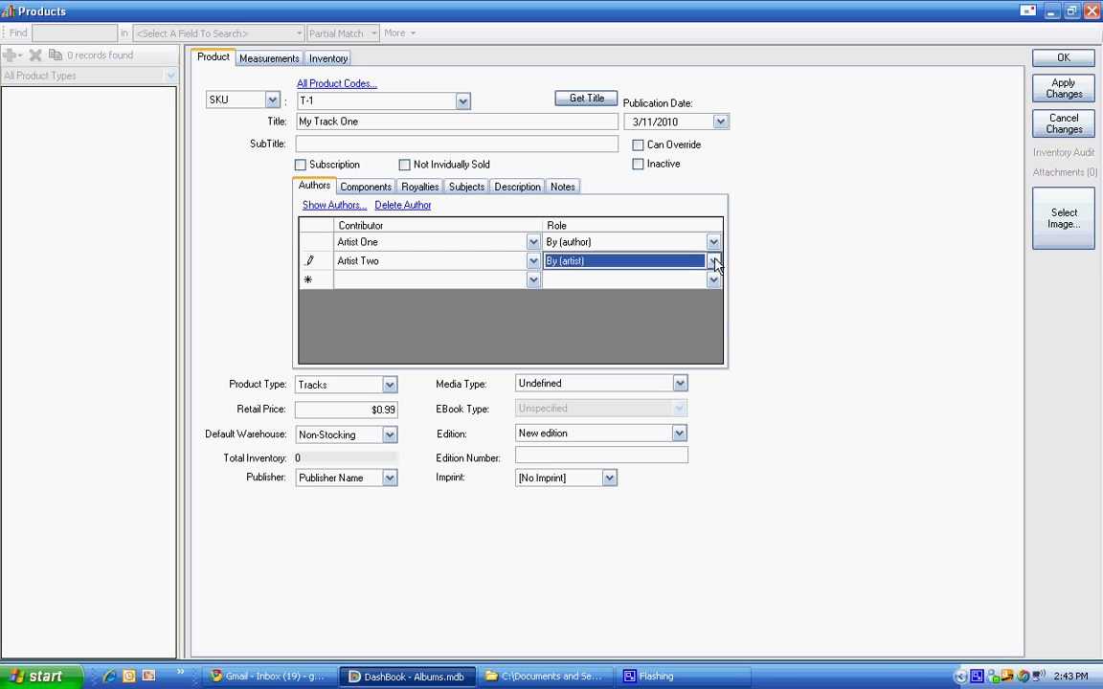
click(712, 242)
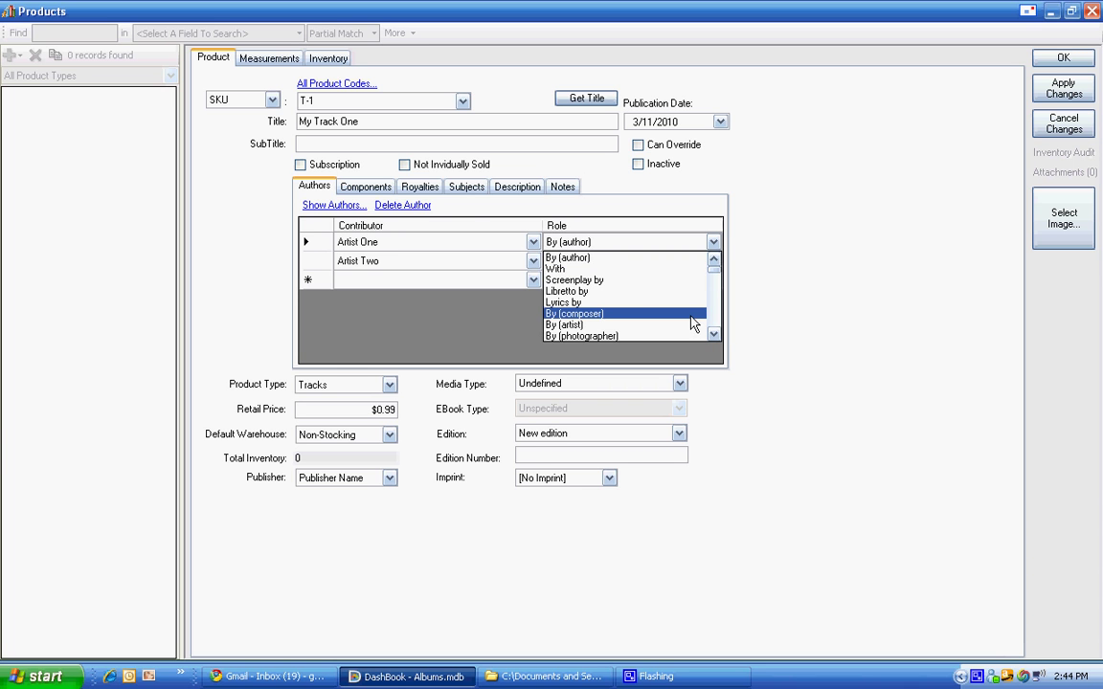
click(691, 314)
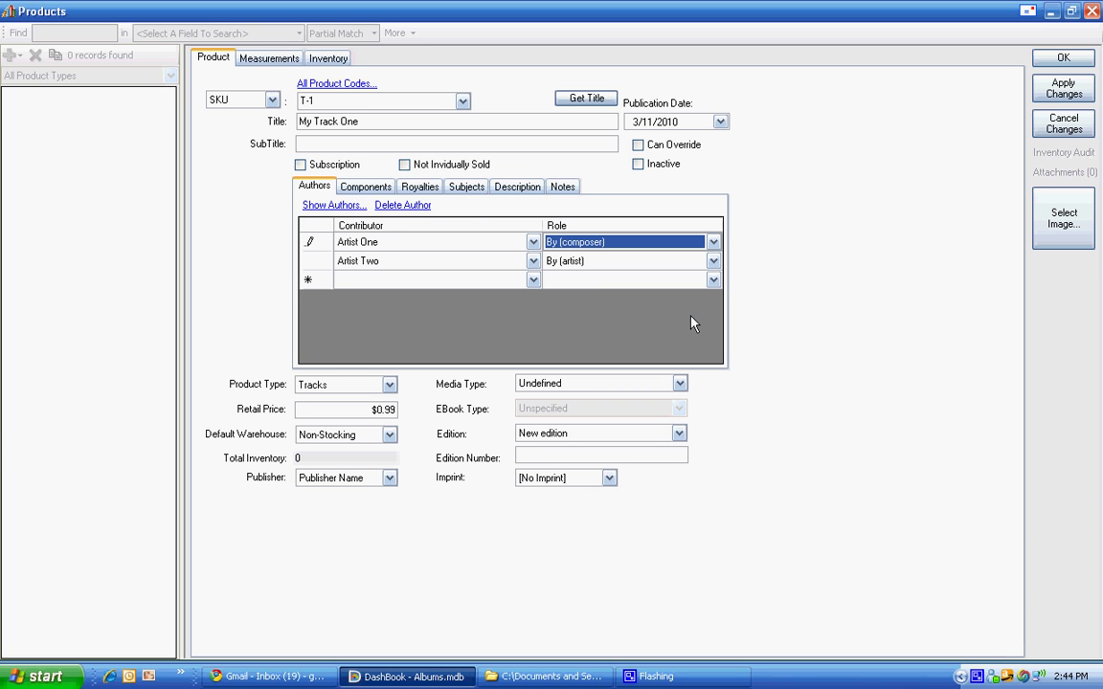
- View the track's components and royalties, and save the My Track One product record
click(374, 191)
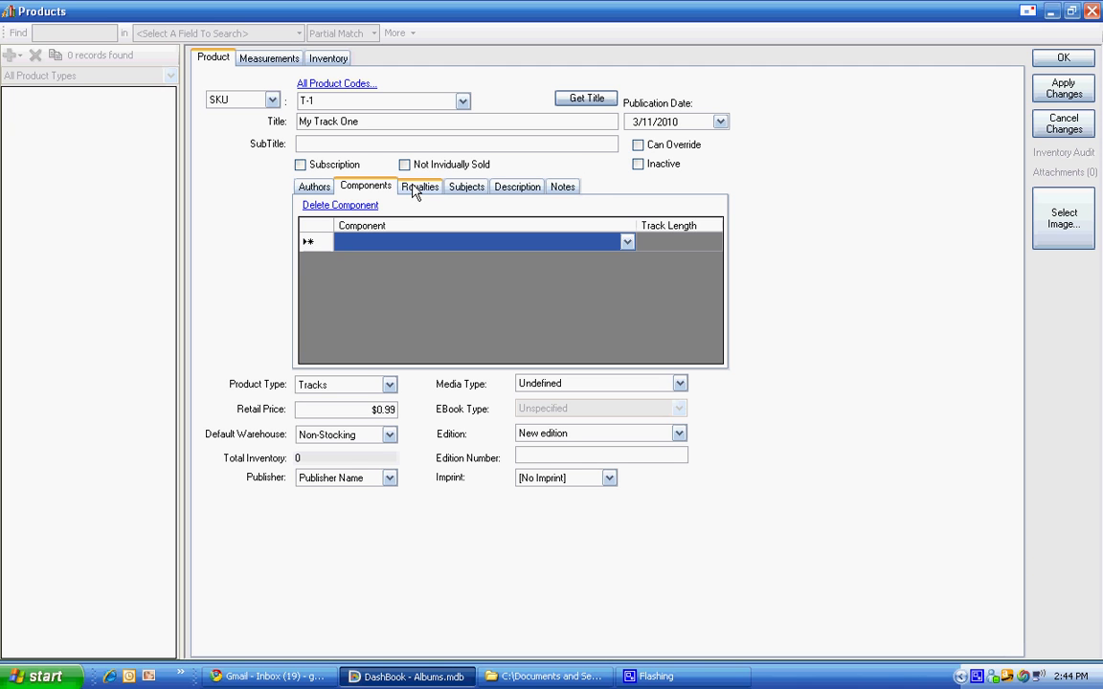
click(415, 191)
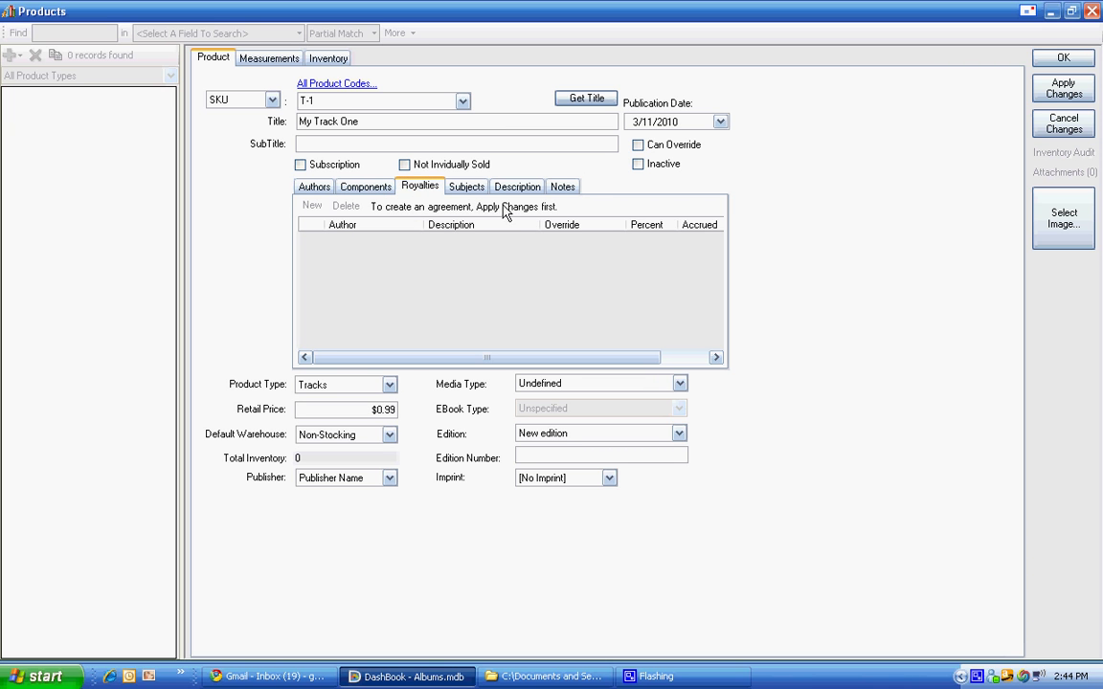
click(1058, 91)
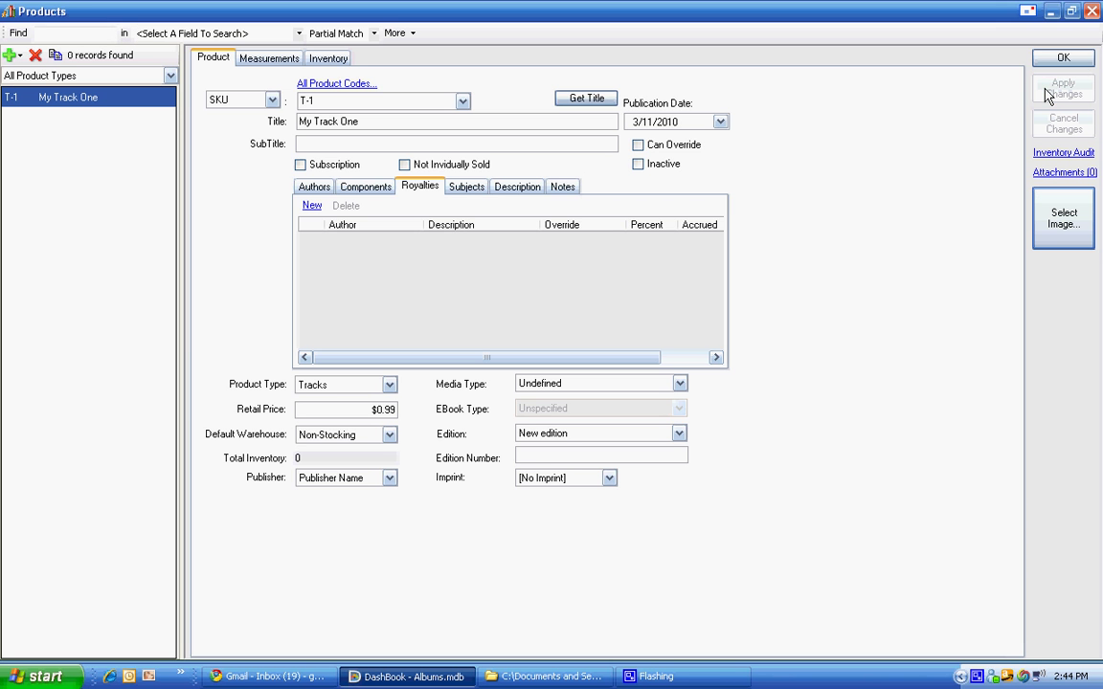
- Create a royalty agreement for Artist One on My Track One, using the mechanical rate with a simple percentage of 50%
click(311, 206)
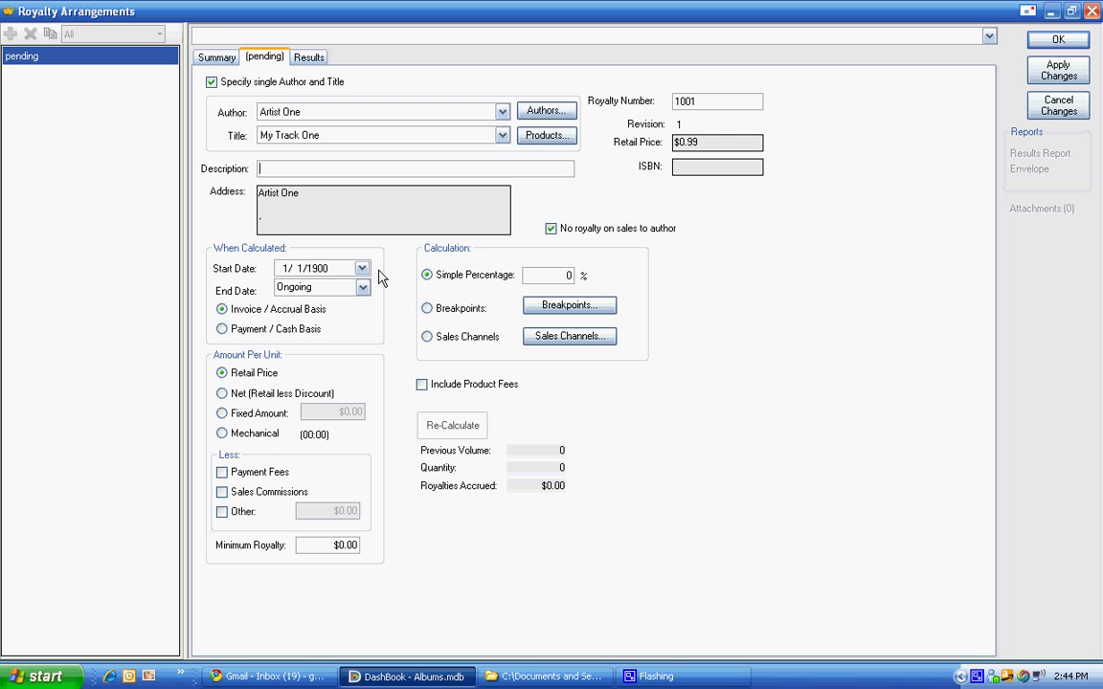
click(222, 436)
click(557, 278)
text(50)
click(1057, 40)
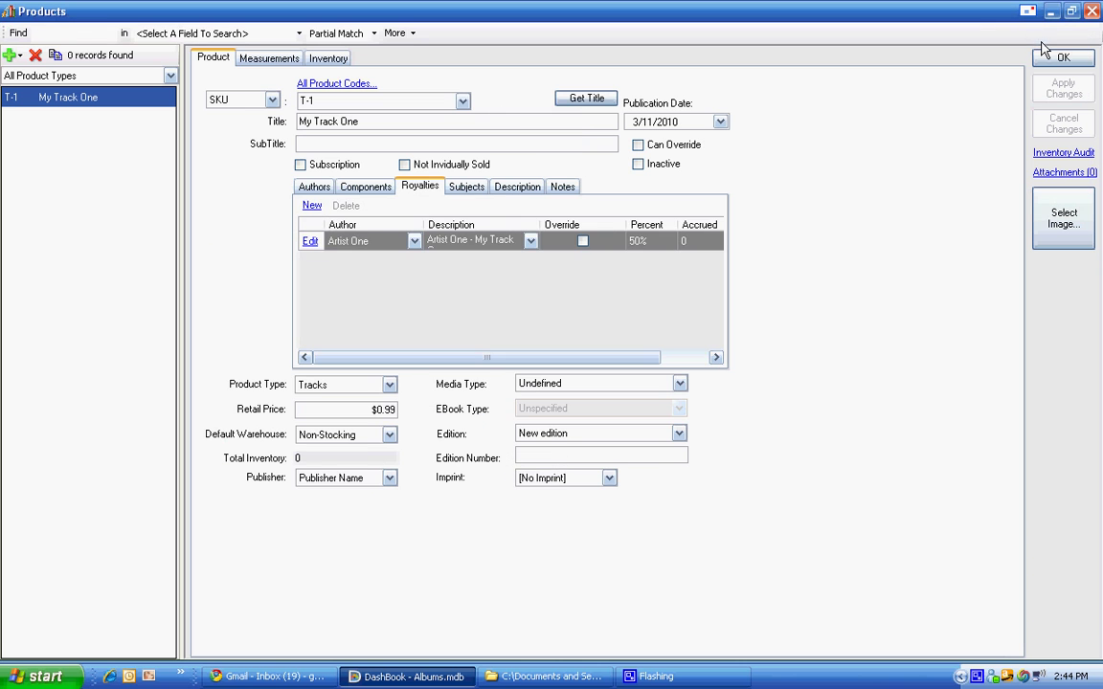
- Create a second royalty agreement on My Track One for Artist Two, using the mechanical rate at 50%
click(314, 187)
click(407, 189)
click(312, 206)
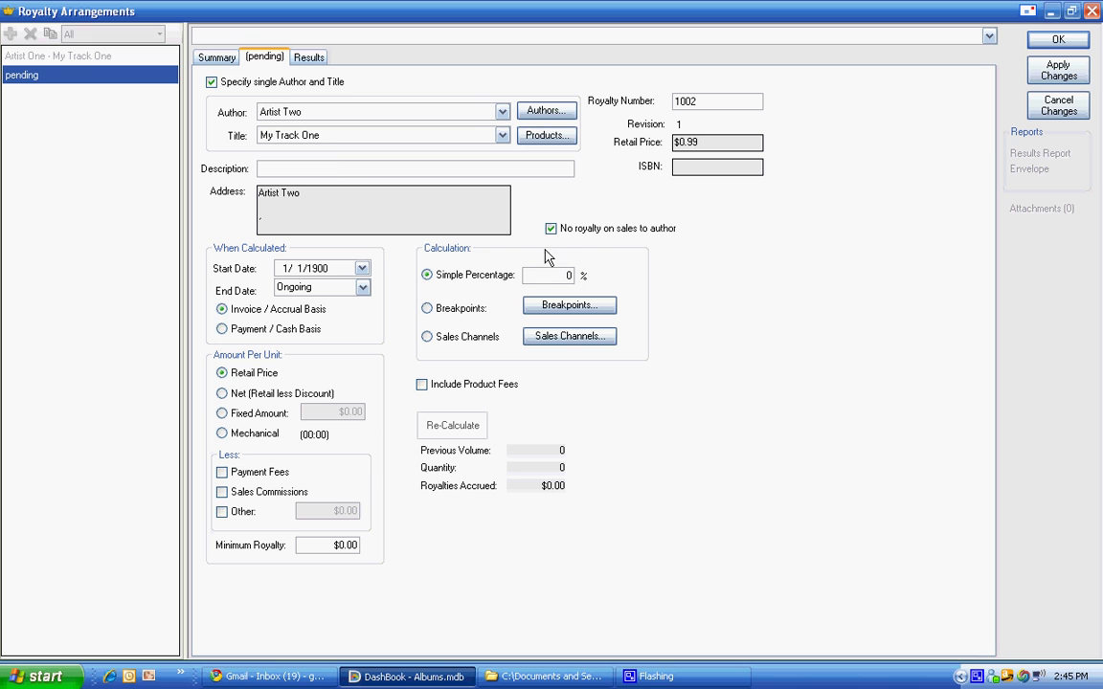
click(221, 434)
click(1058, 40)
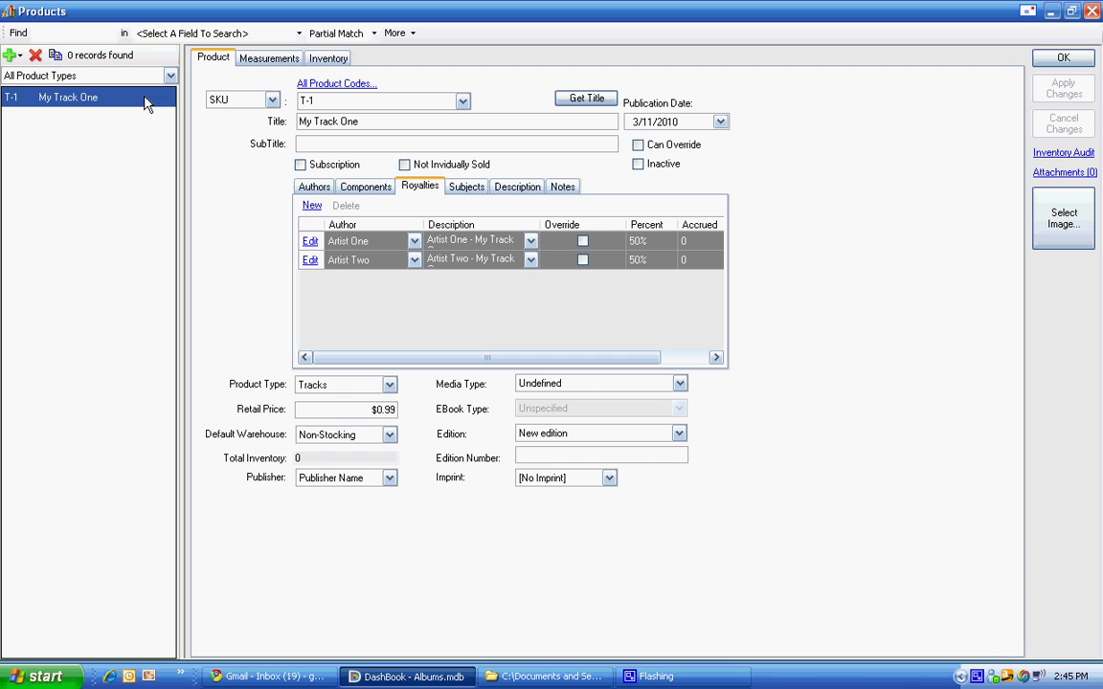
- Set My Track One's play length to 6:21 and save the product
click(284, 63)
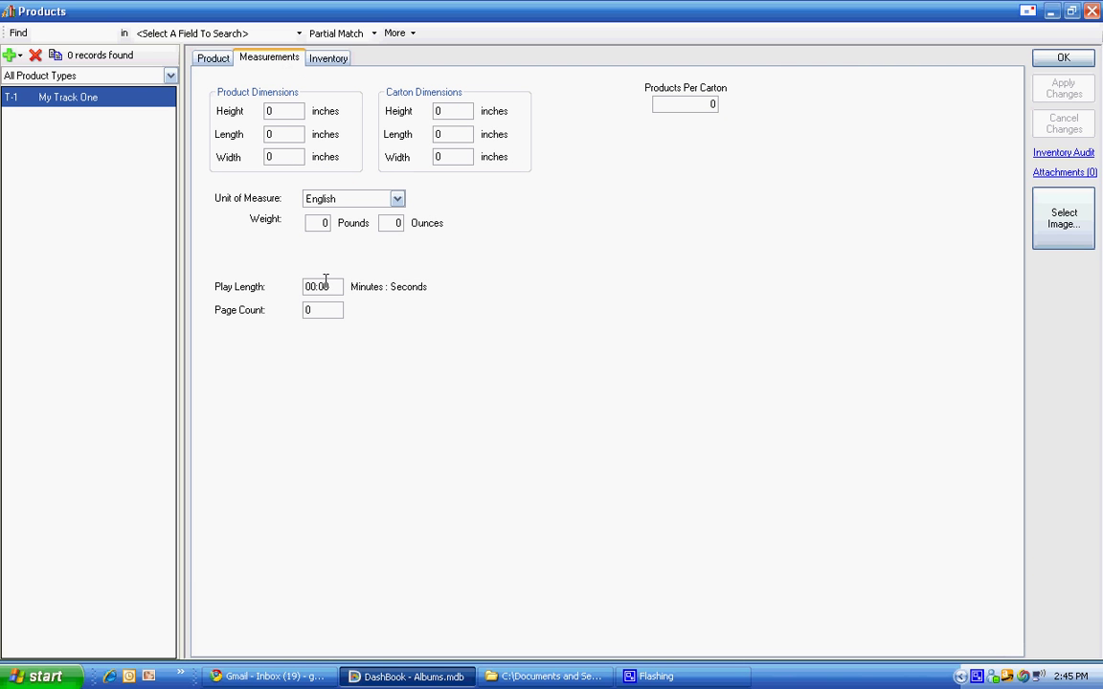
drag(337, 286, 207, 284)
text(6:21)
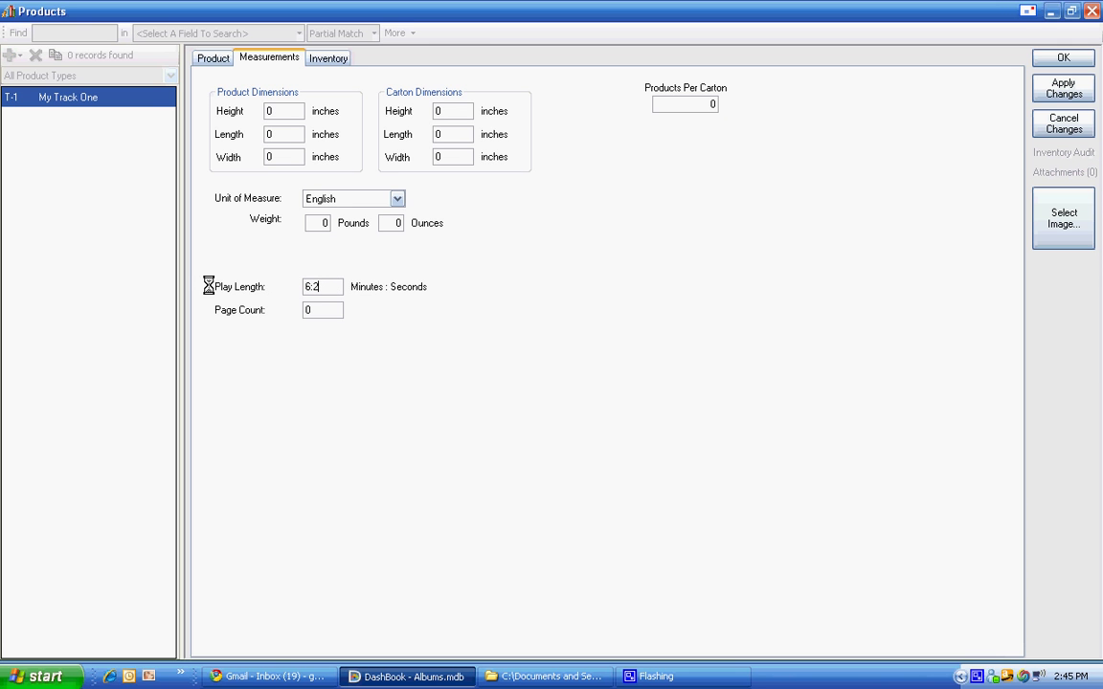
click(214, 59)
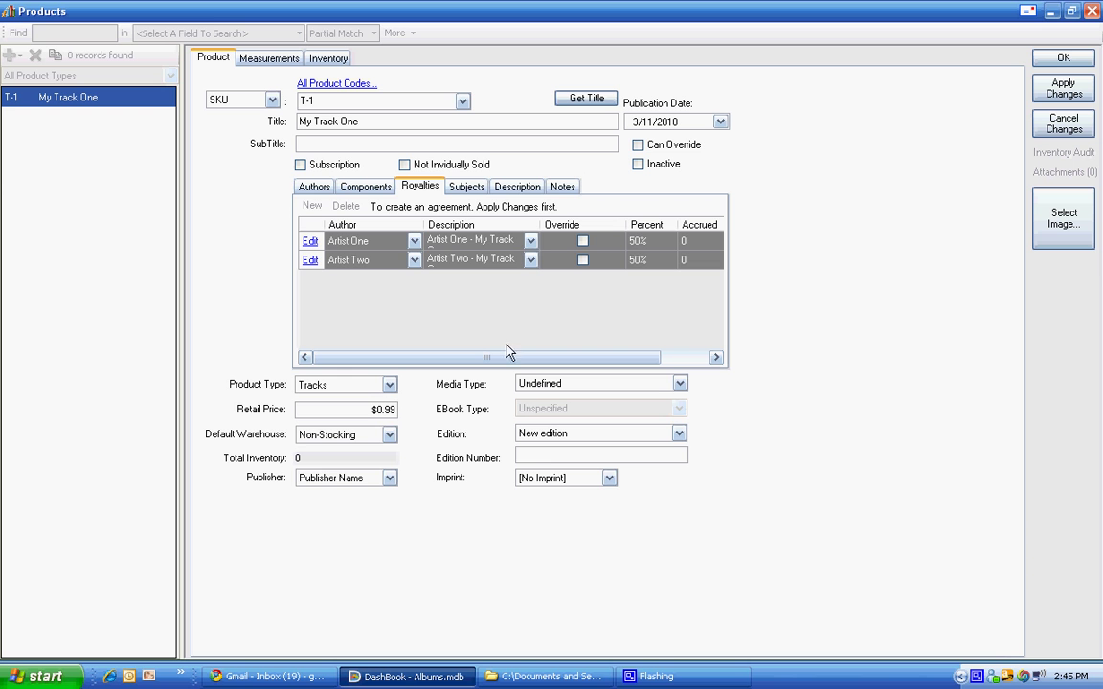
click(1064, 91)
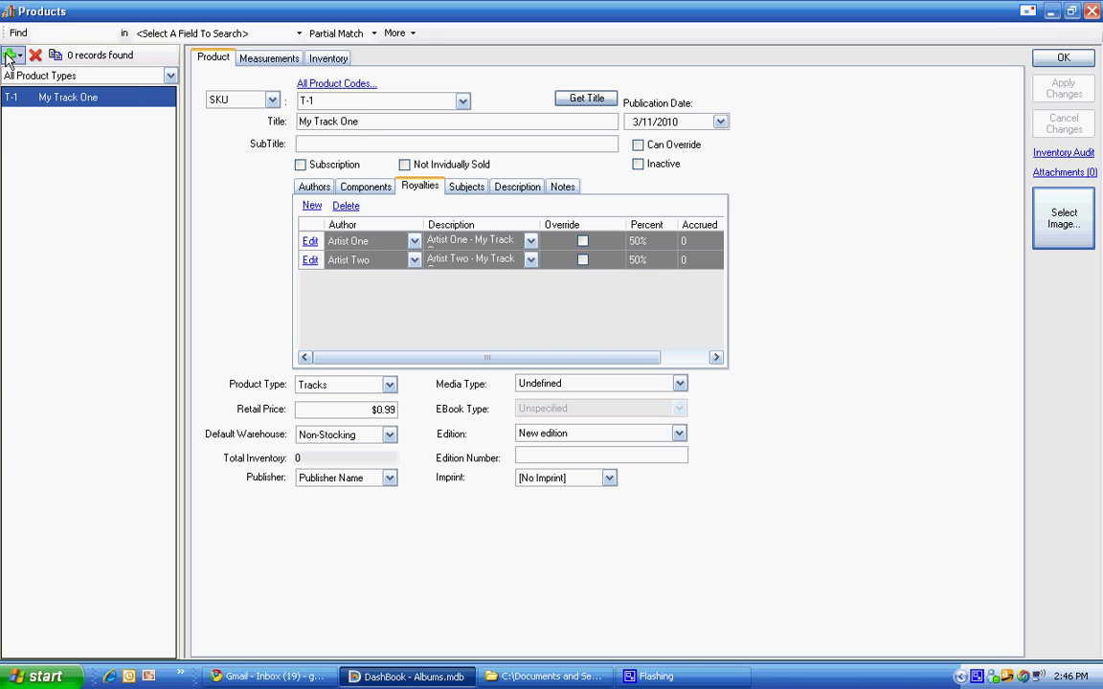
- Add a new product titled "My Track Two" with Artist One as its contributor
click(8, 55)
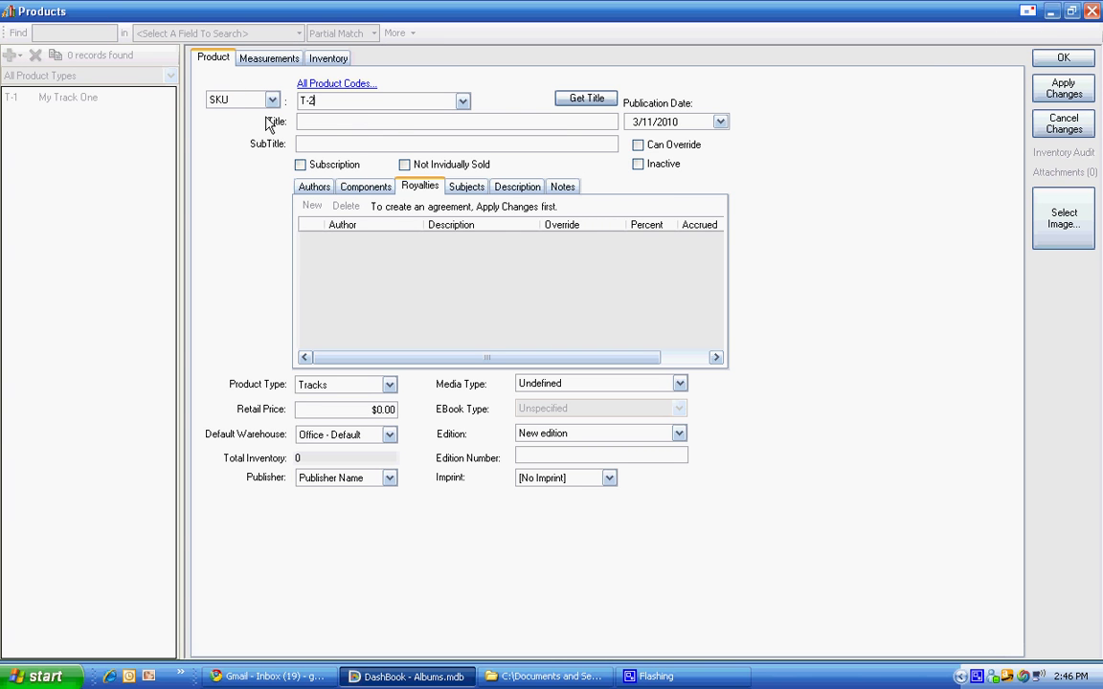
click(386, 122)
text(My Track Two)
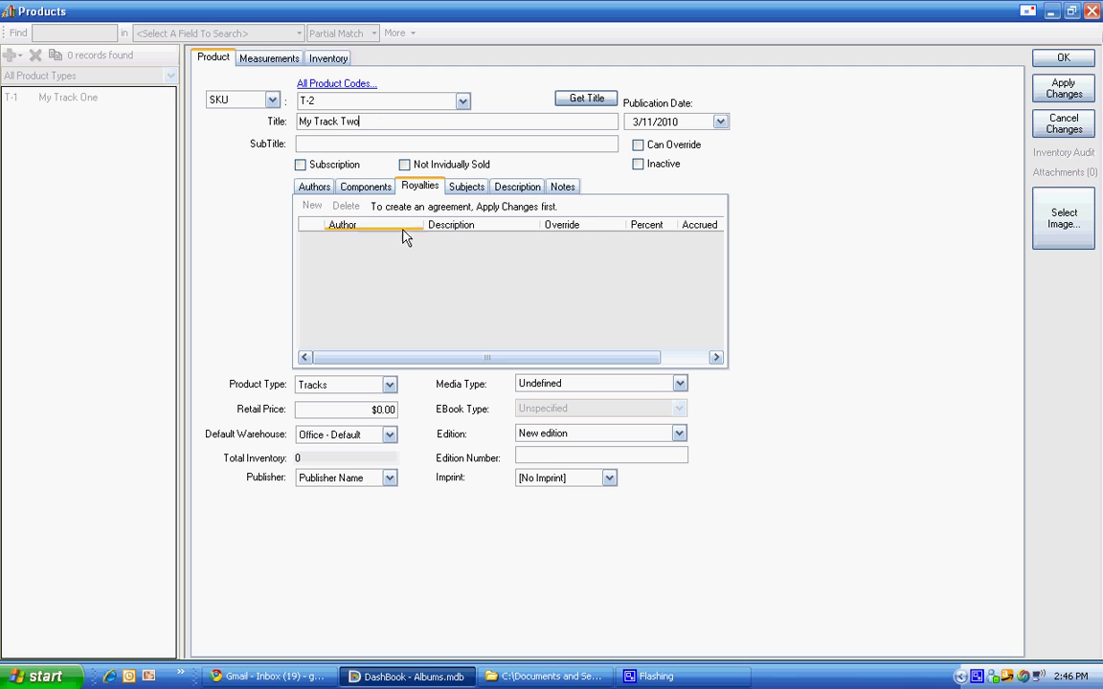
click(316, 187)
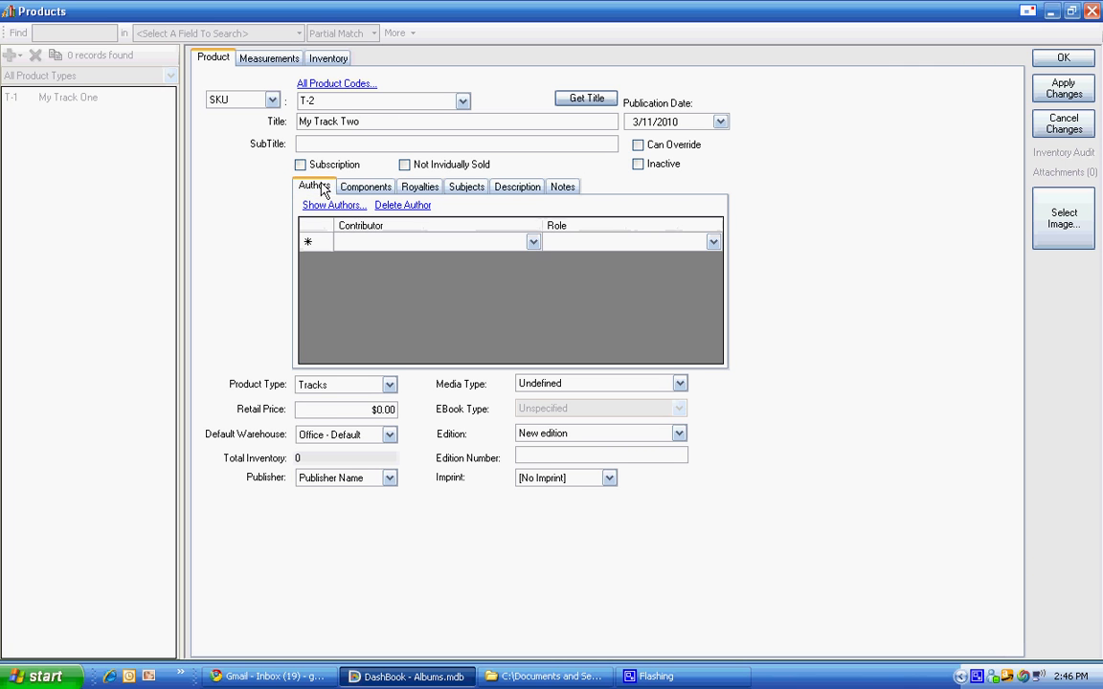
click(532, 242)
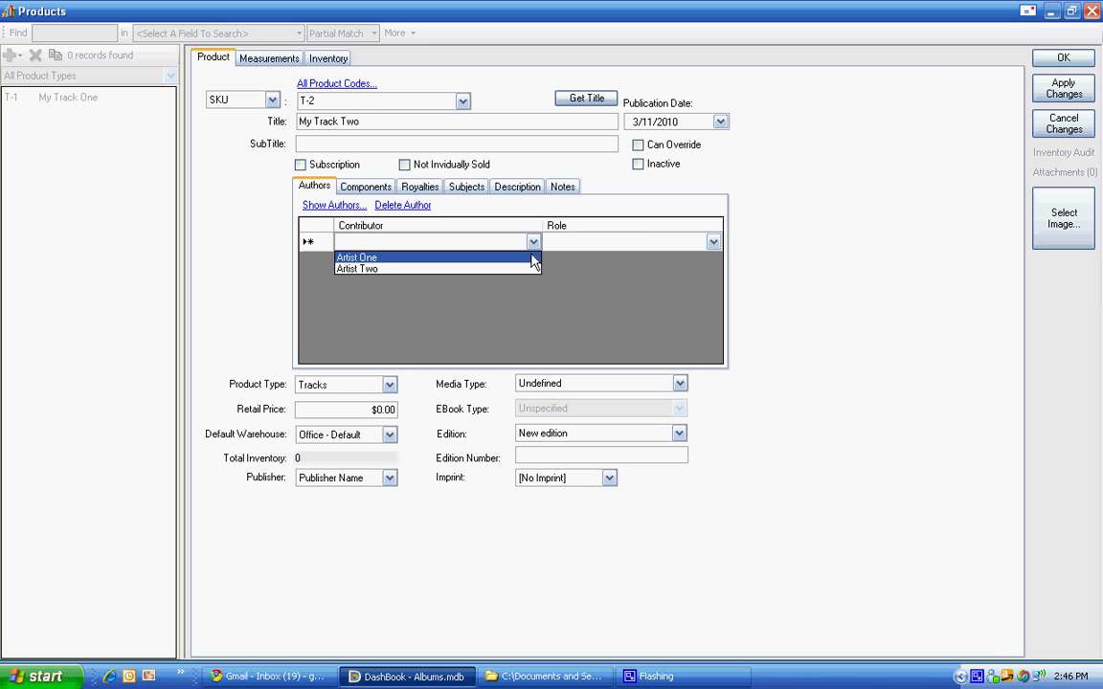
click(530, 255)
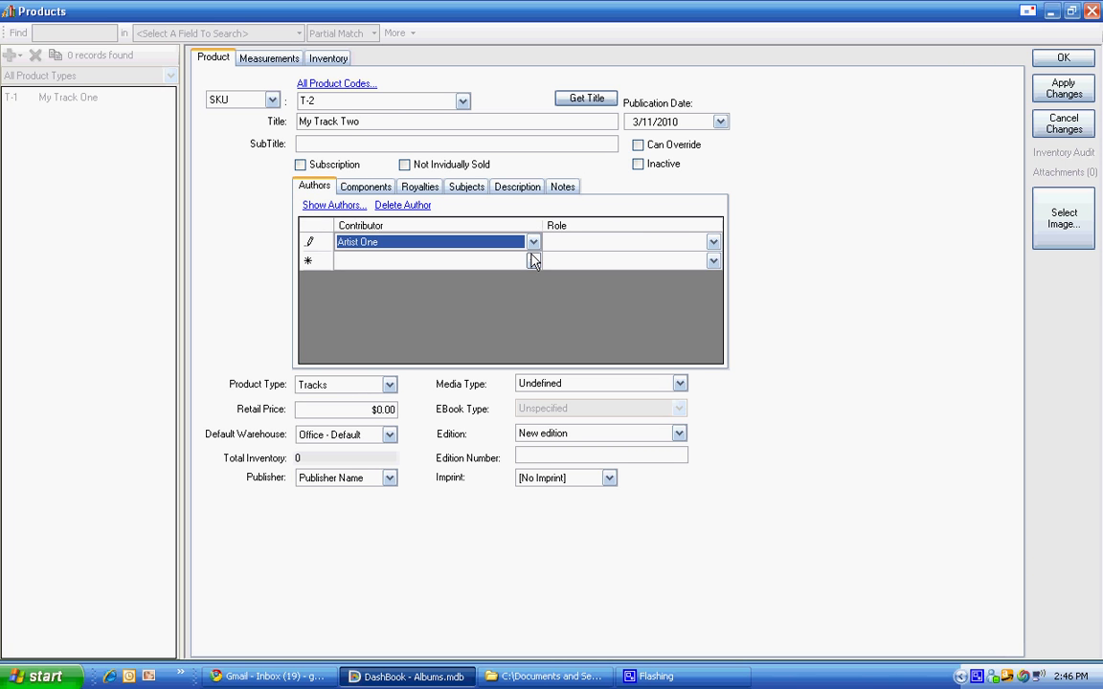
- Save My Track Two and create a mechanical royalty agreement for Artist One at 100%
click(419, 186)
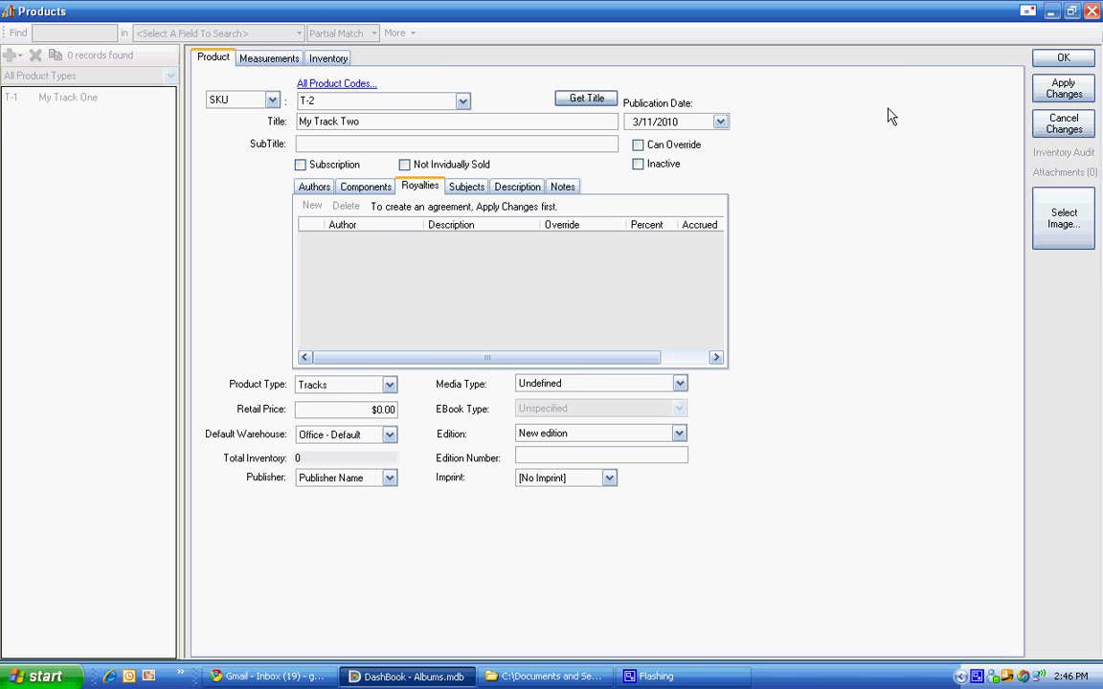
click(1064, 91)
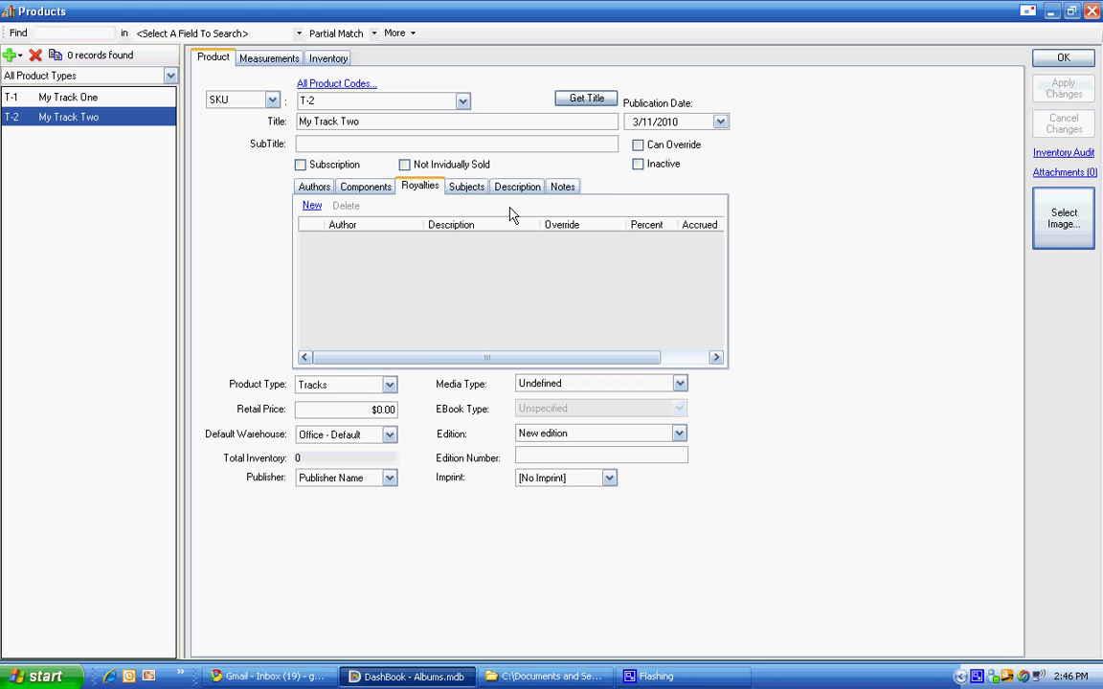
click(311, 207)
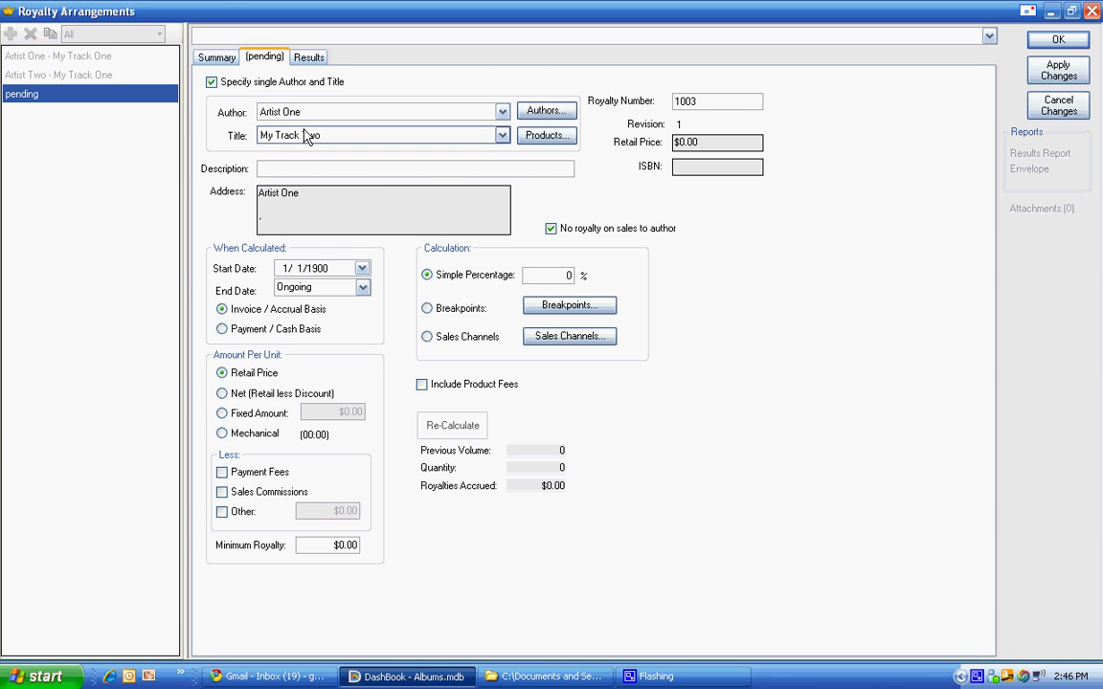
click(221, 433)
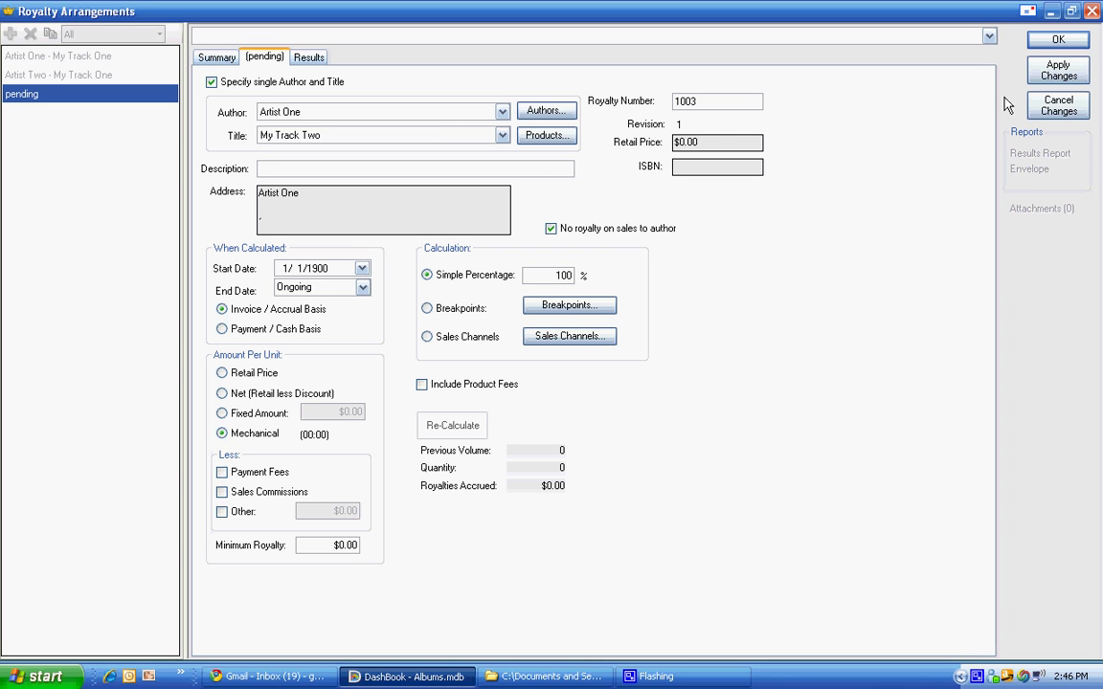
click(1039, 43)
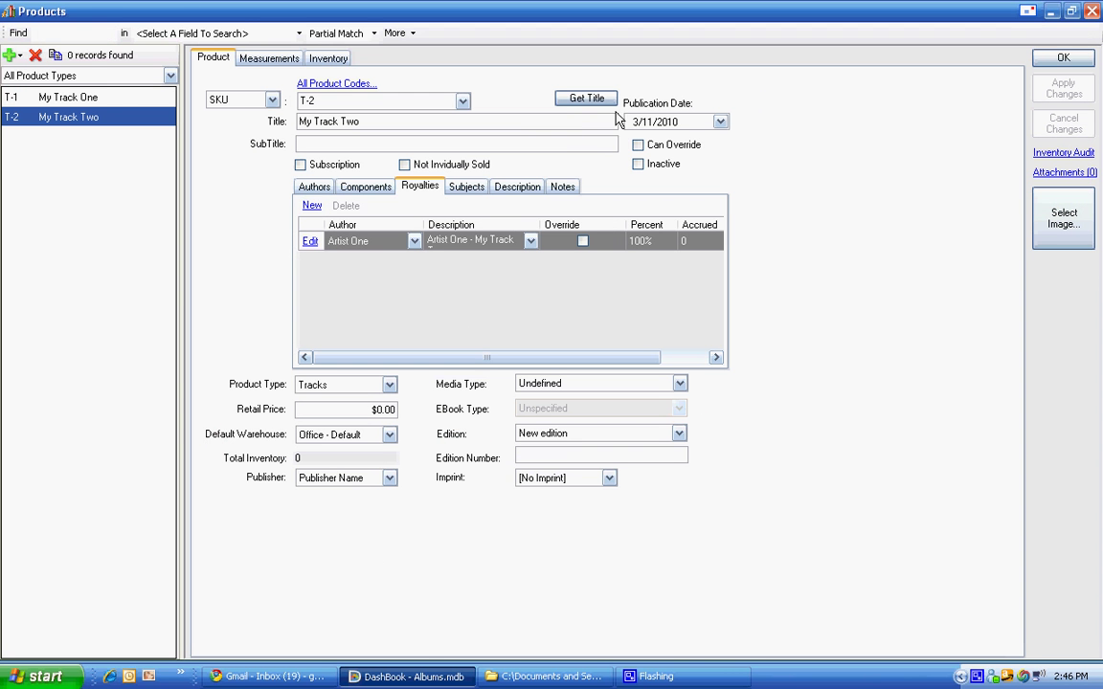
- Set My Track Two's play length to 3:49
click(261, 58)
double_click(321, 286)
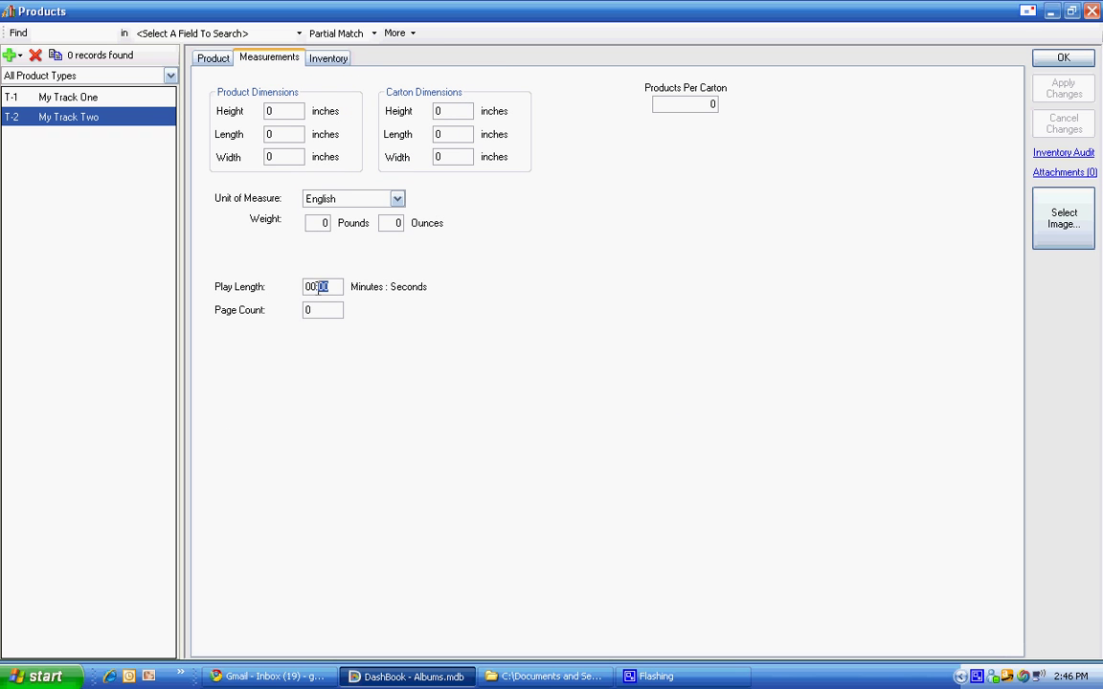
drag(321, 287, 235, 288)
text(3:49)
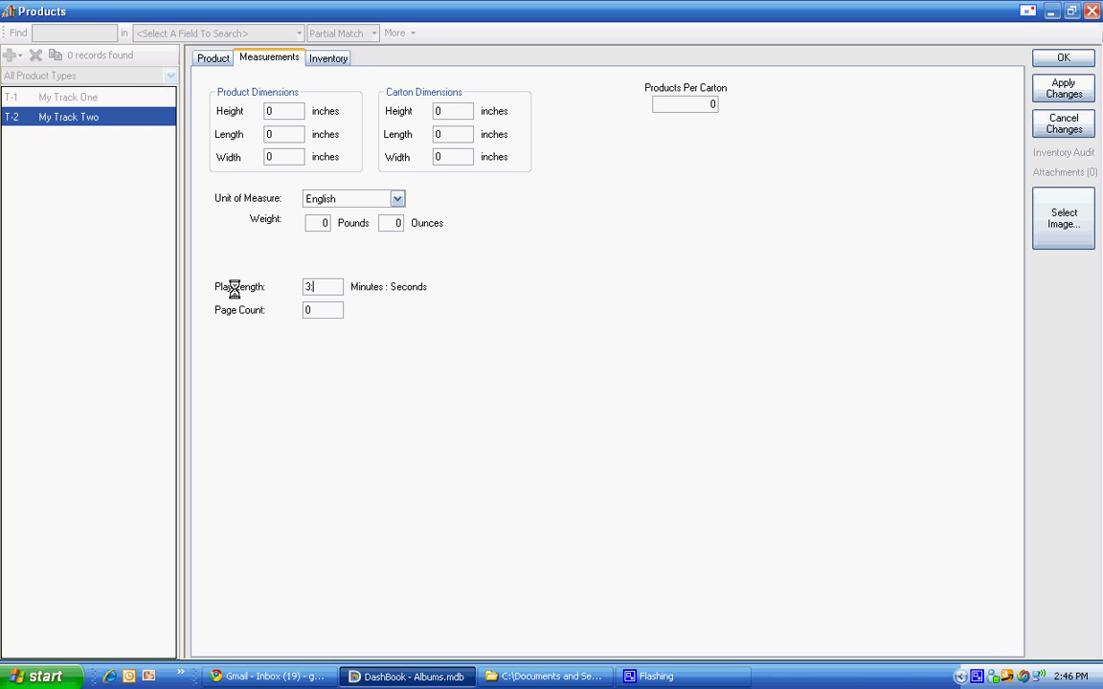
- Set My Track Two's default warehouse to Non-Stocking and save the product
click(214, 61)
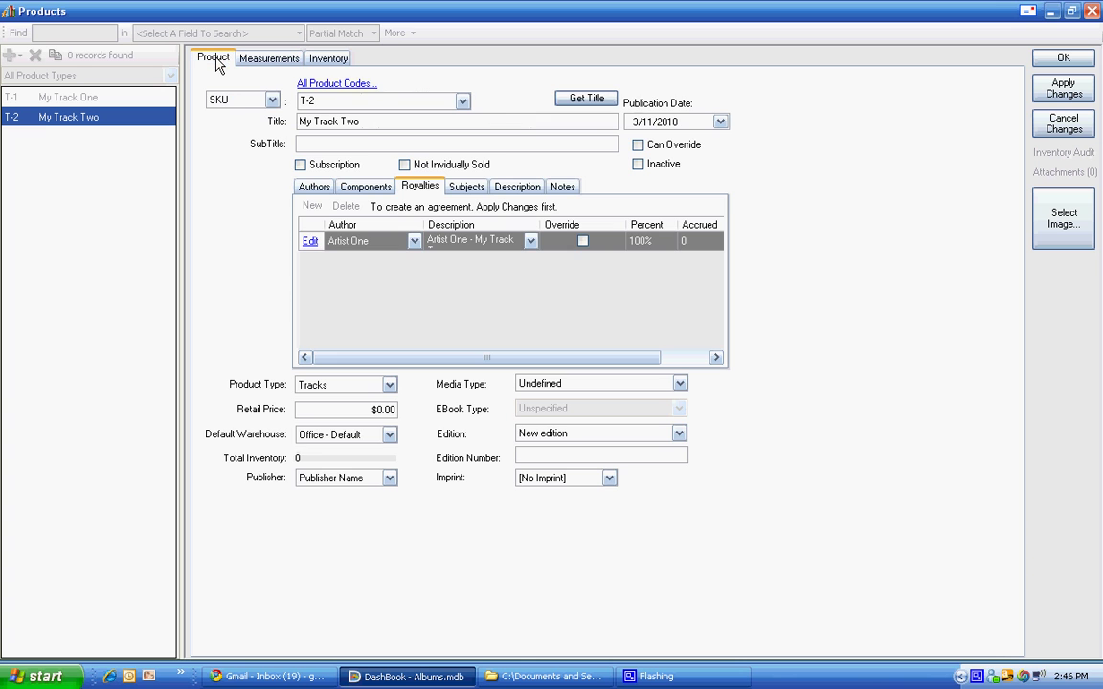
click(377, 435)
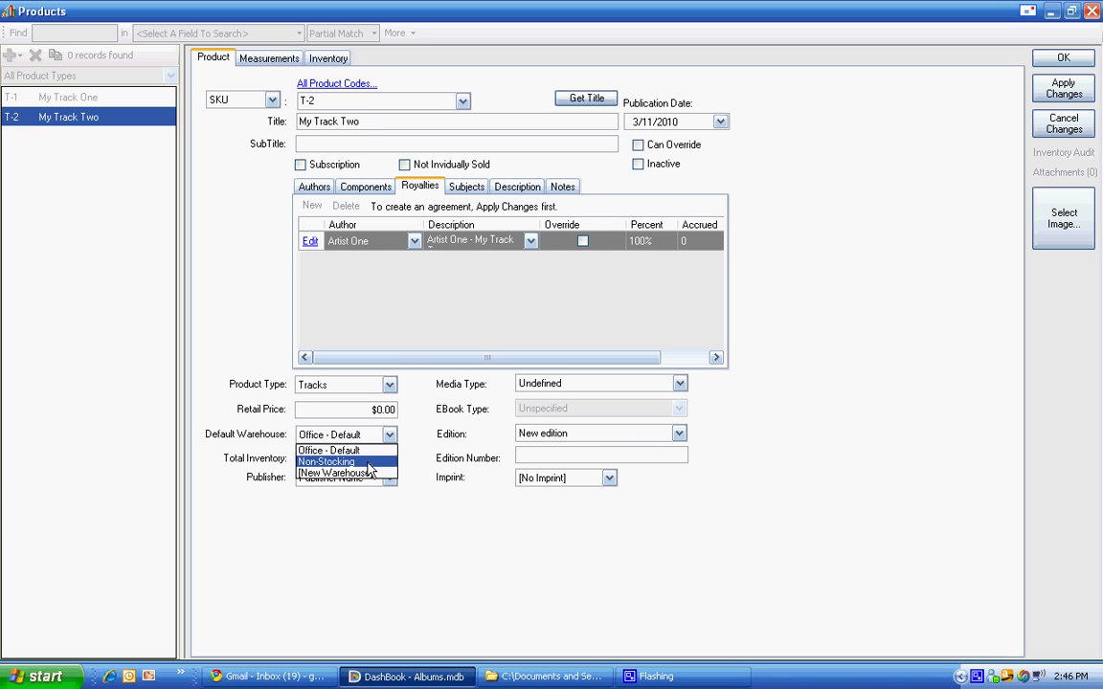
click(369, 461)
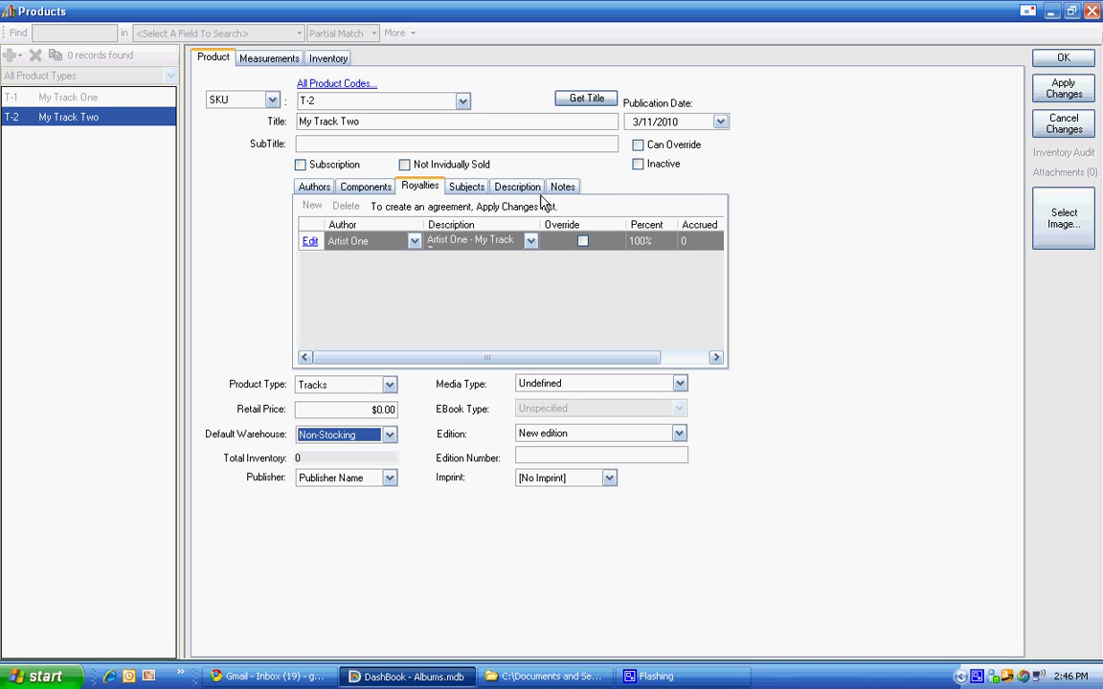
click(1063, 91)
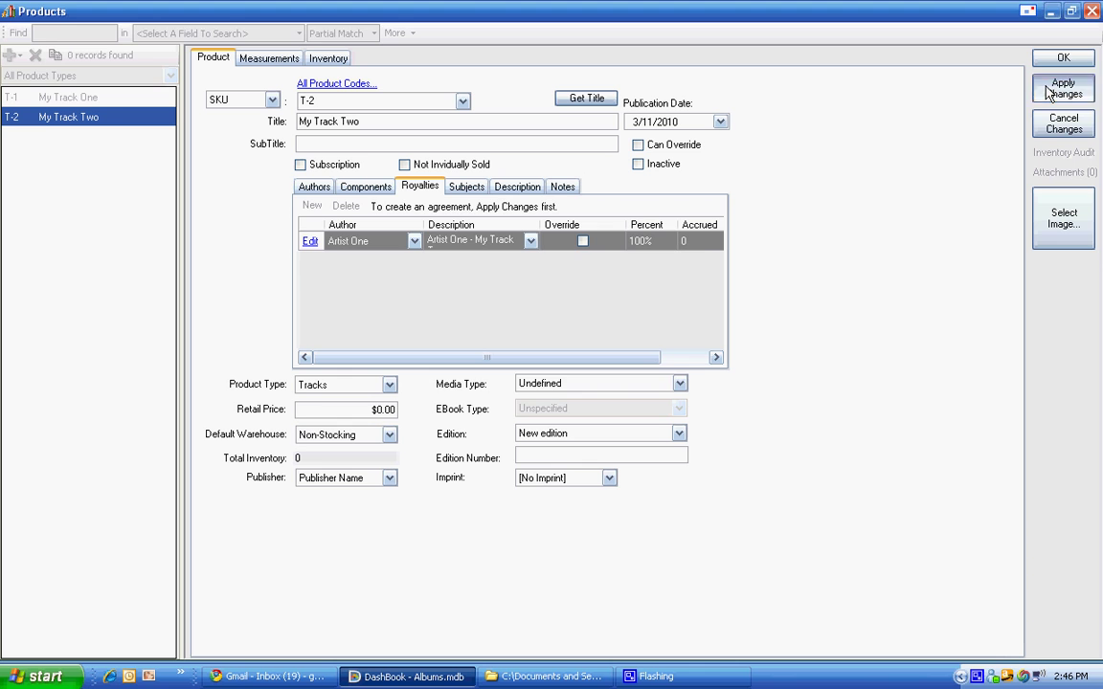
- Set My Track Two's retail price to $0.99 and save the product
click(82, 98)
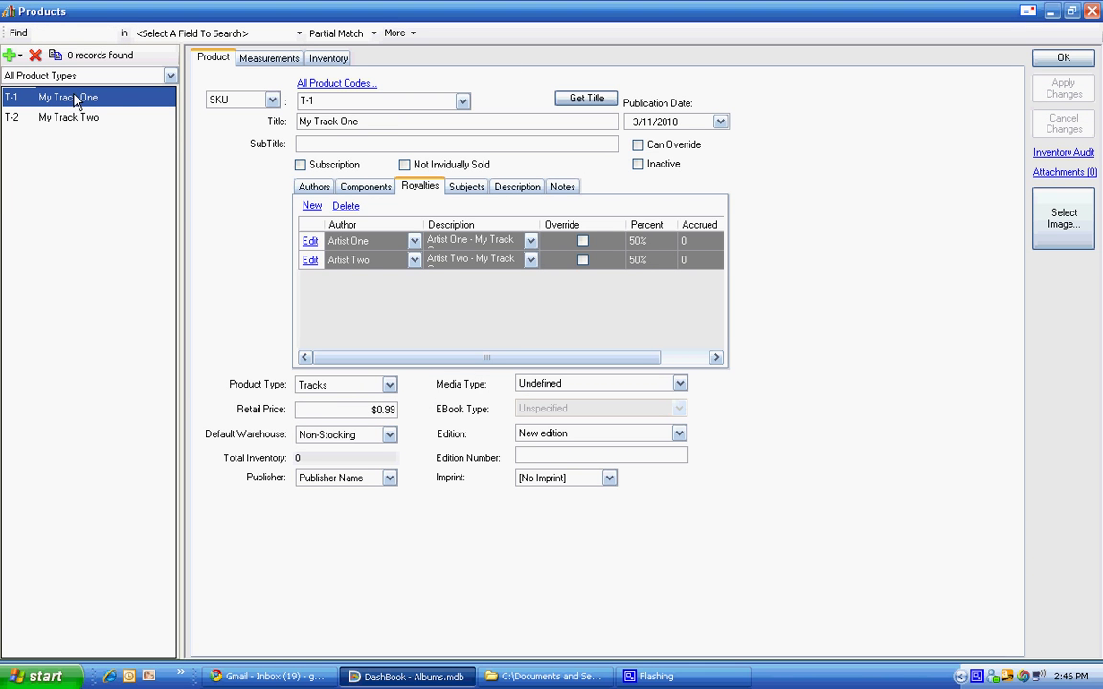
click(70, 122)
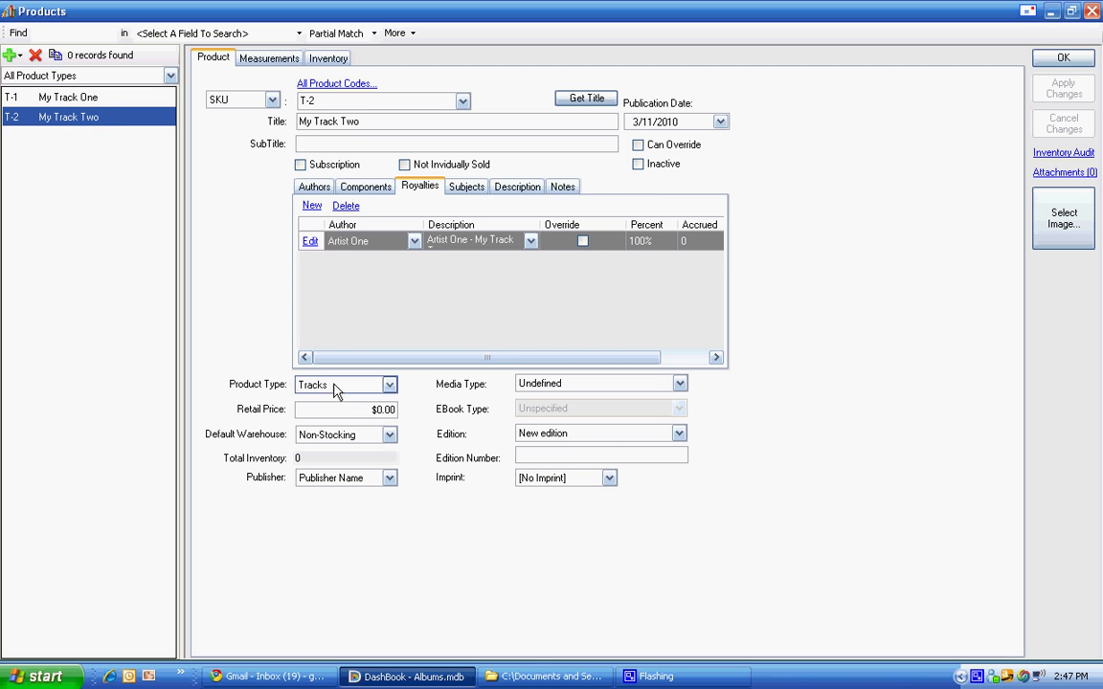
click(365, 408)
text(.99)
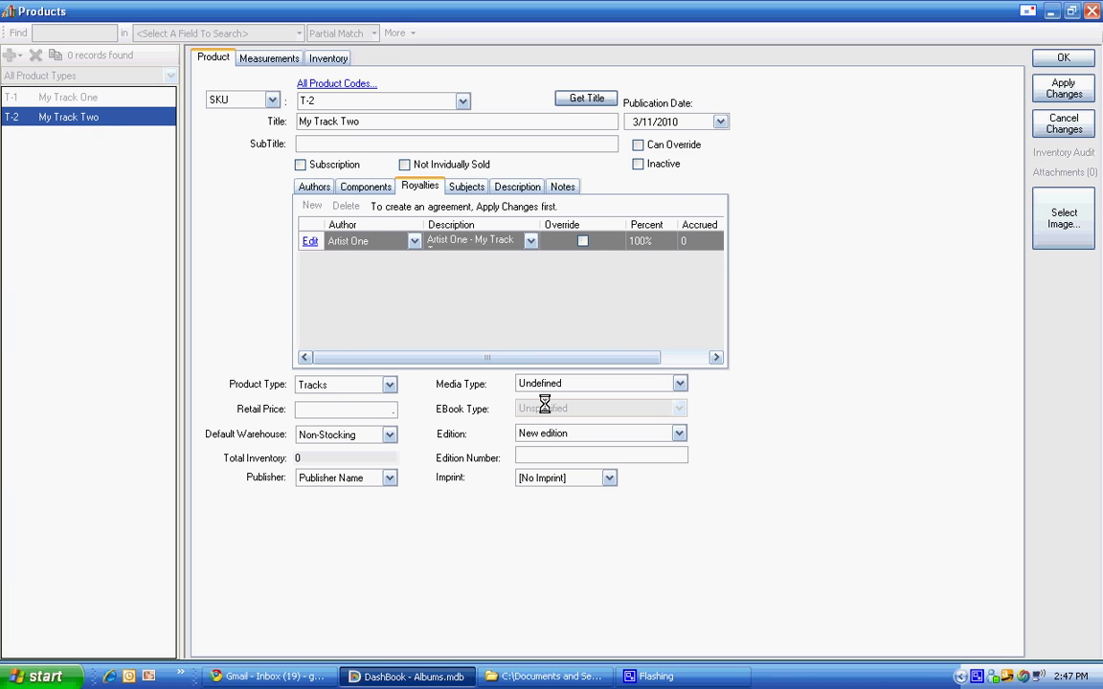
click(1064, 95)
- Add a new product with SKU A-1 titled "My Album One" and show its contributor list
click(96, 100)
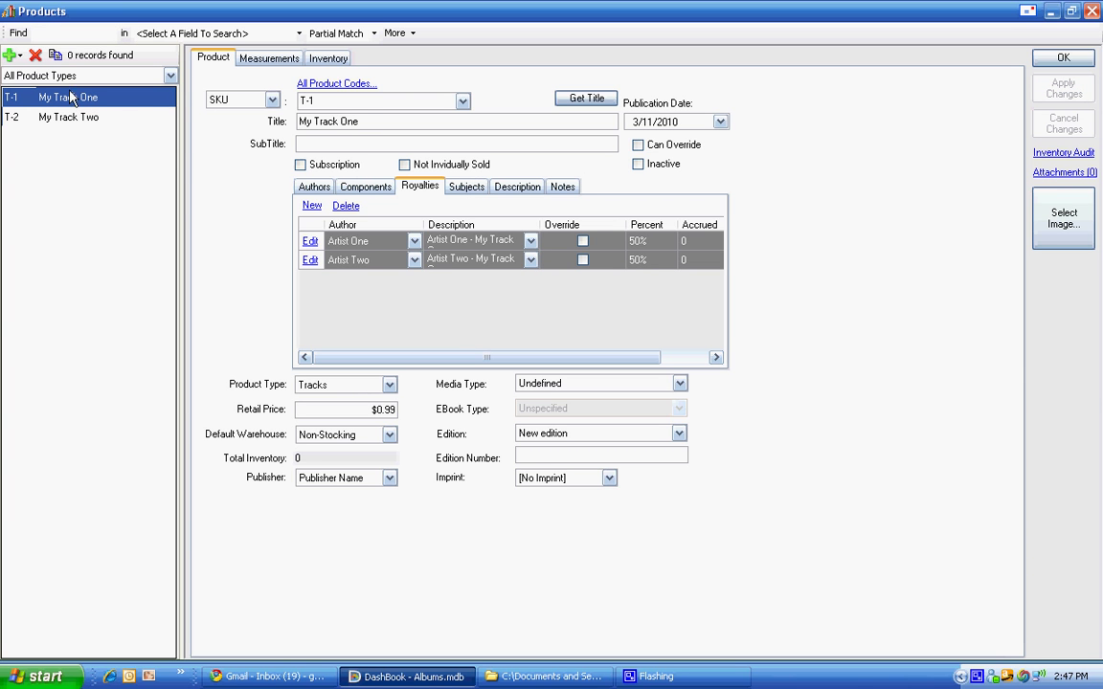
click(9, 56)
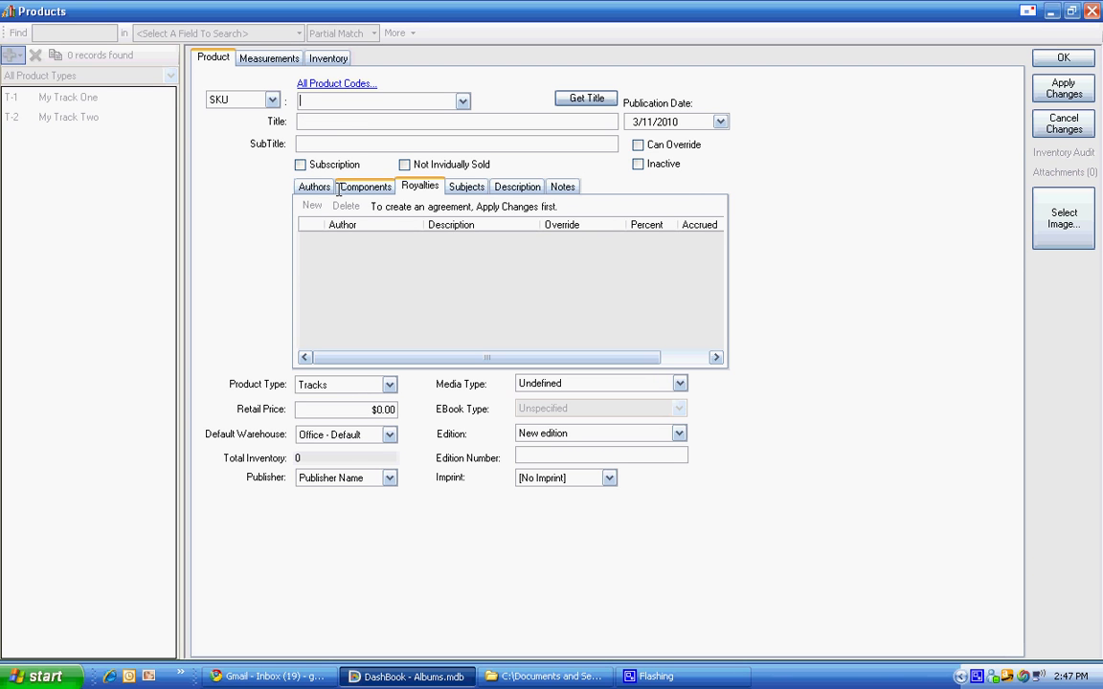
text(A-1)
click(330, 123)
text(My Album One)
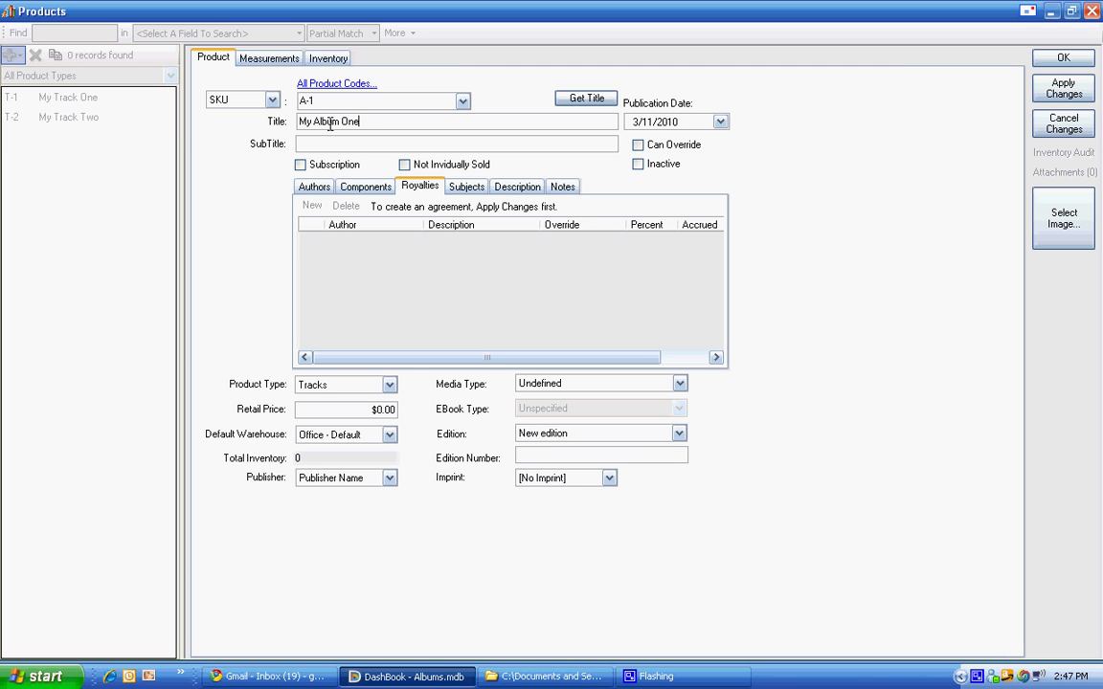
click(315, 189)
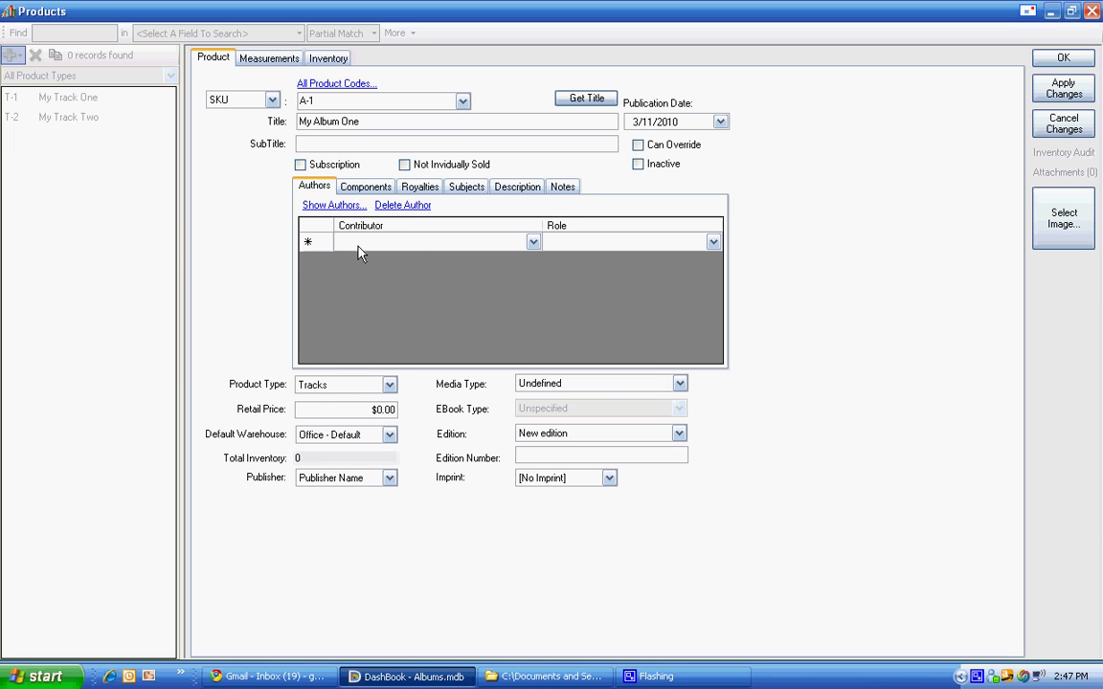
- Set the new album's product type to Albums, retail price to $1.75 and default warehouse to Non-Stocking
click(387, 384)
click(369, 411)
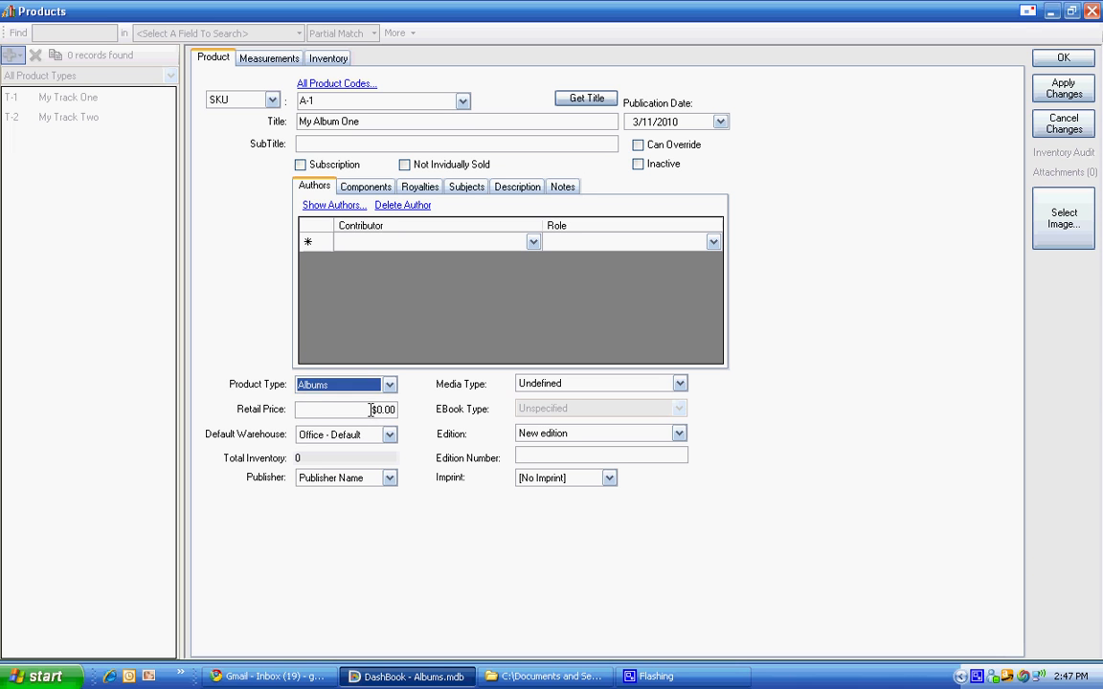
click(371, 410)
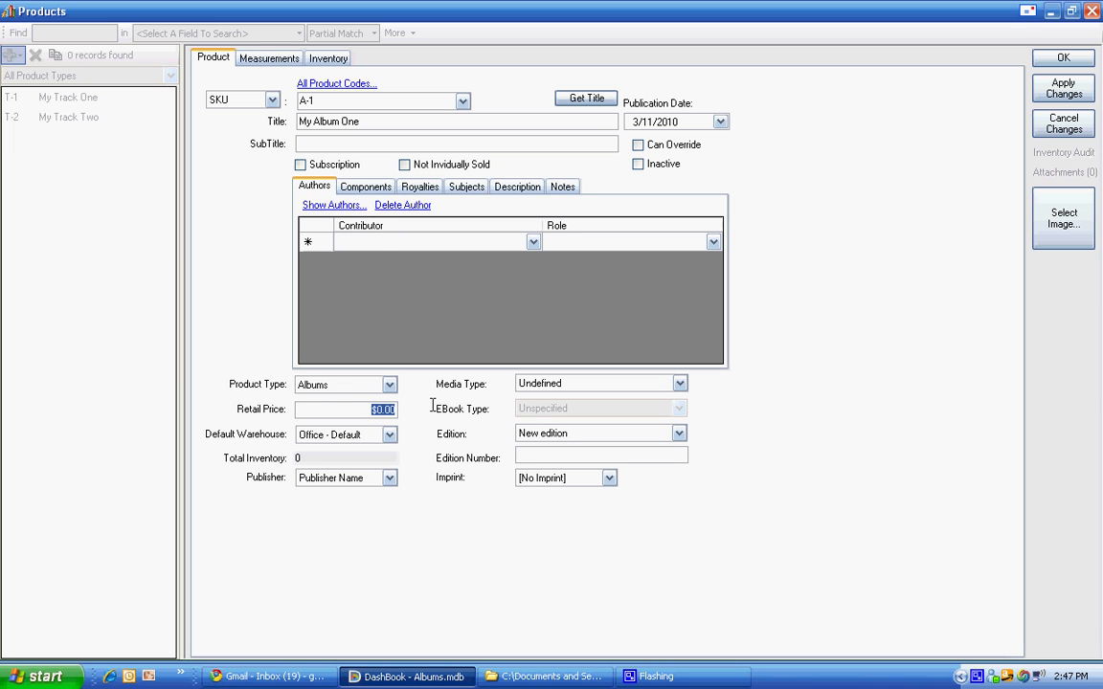
text(1.75)
click(388, 436)
click(368, 463)
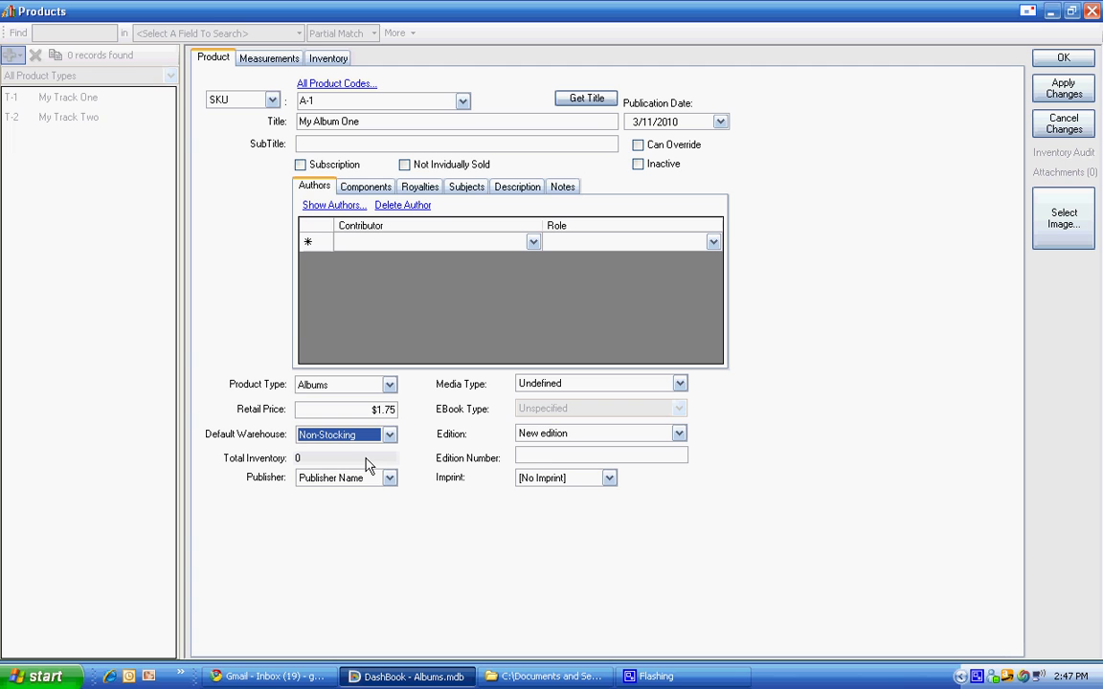
- Add My Track One and My Track Two as components of My Album One, then save and leave the products
click(363, 190)
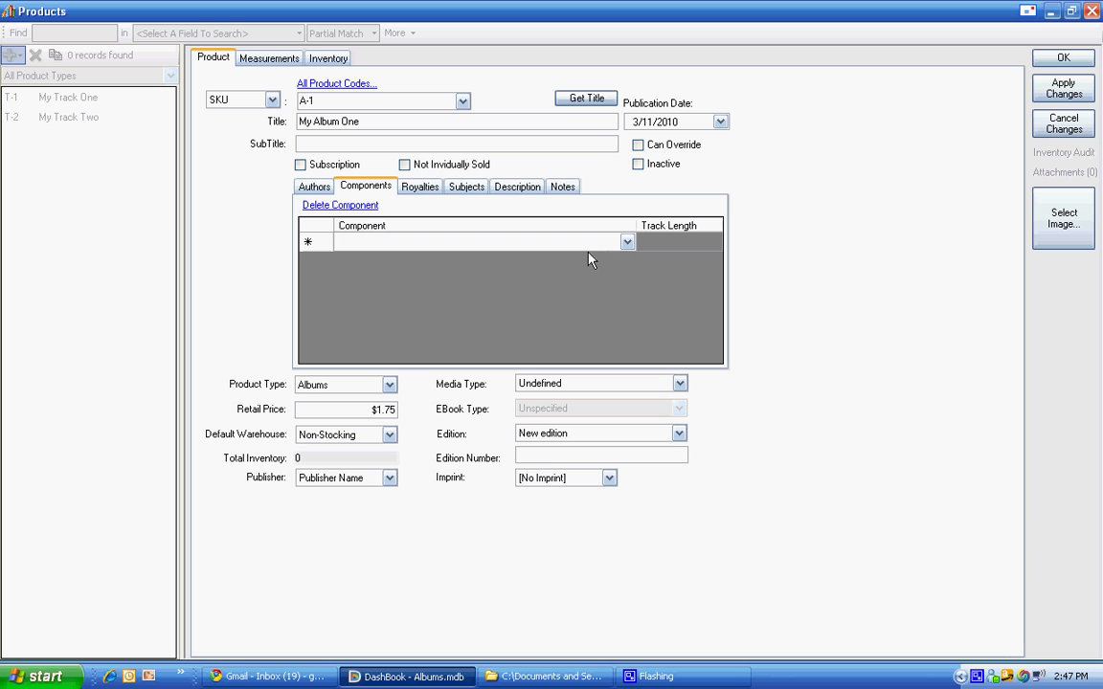
click(626, 242)
click(615, 258)
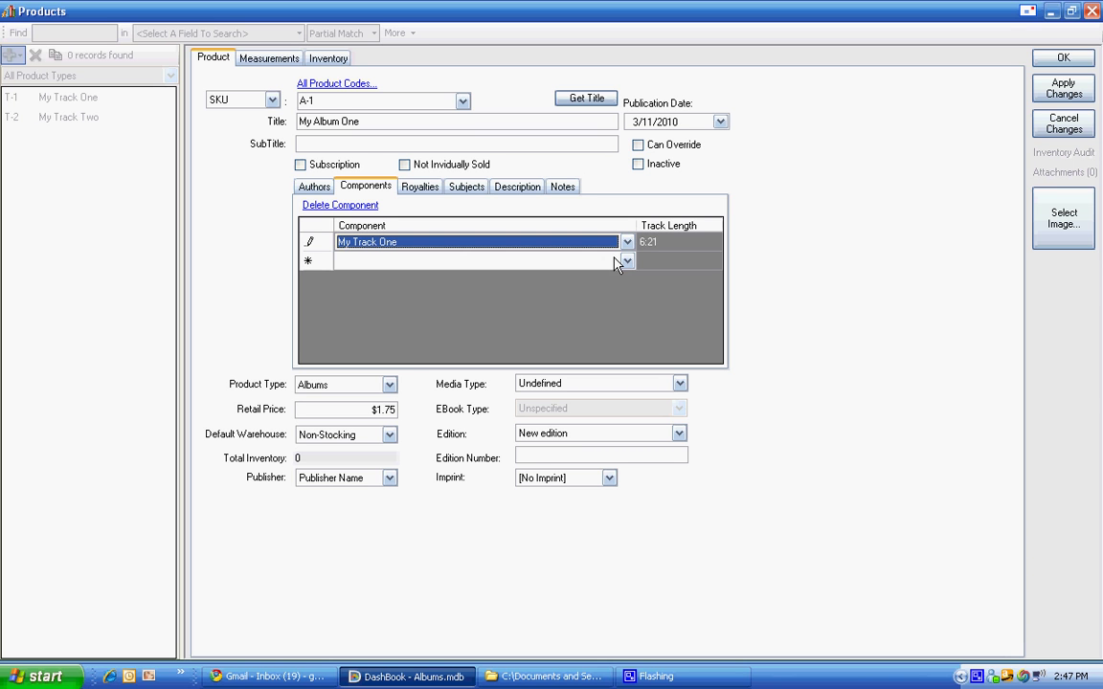
click(628, 266)
click(625, 278)
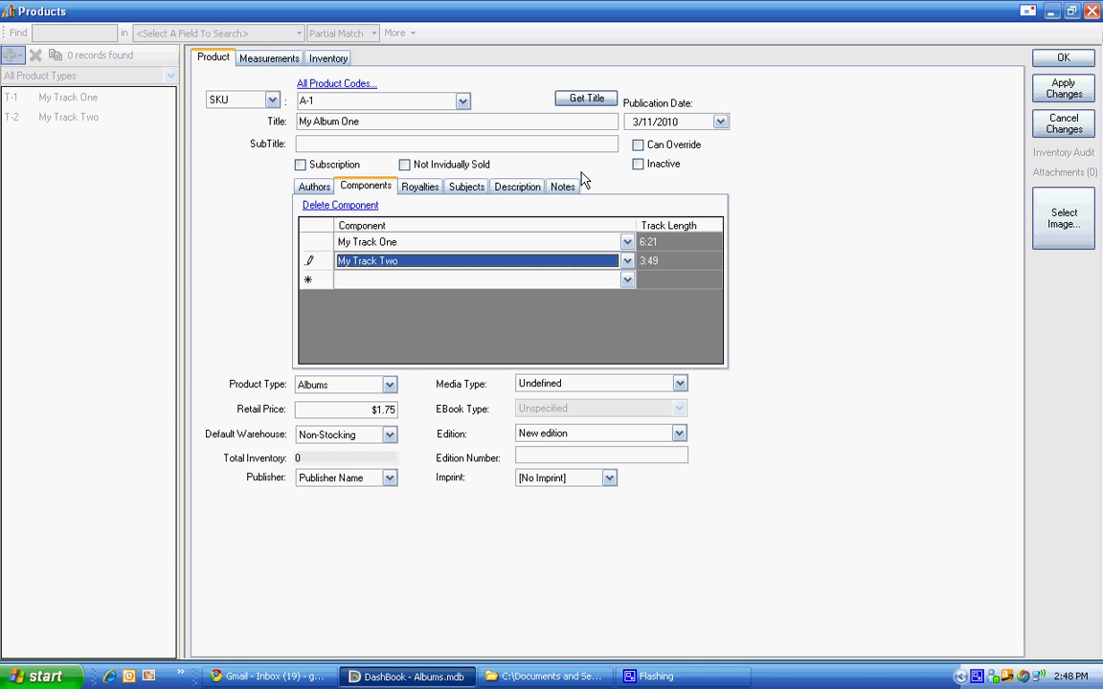
click(1046, 94)
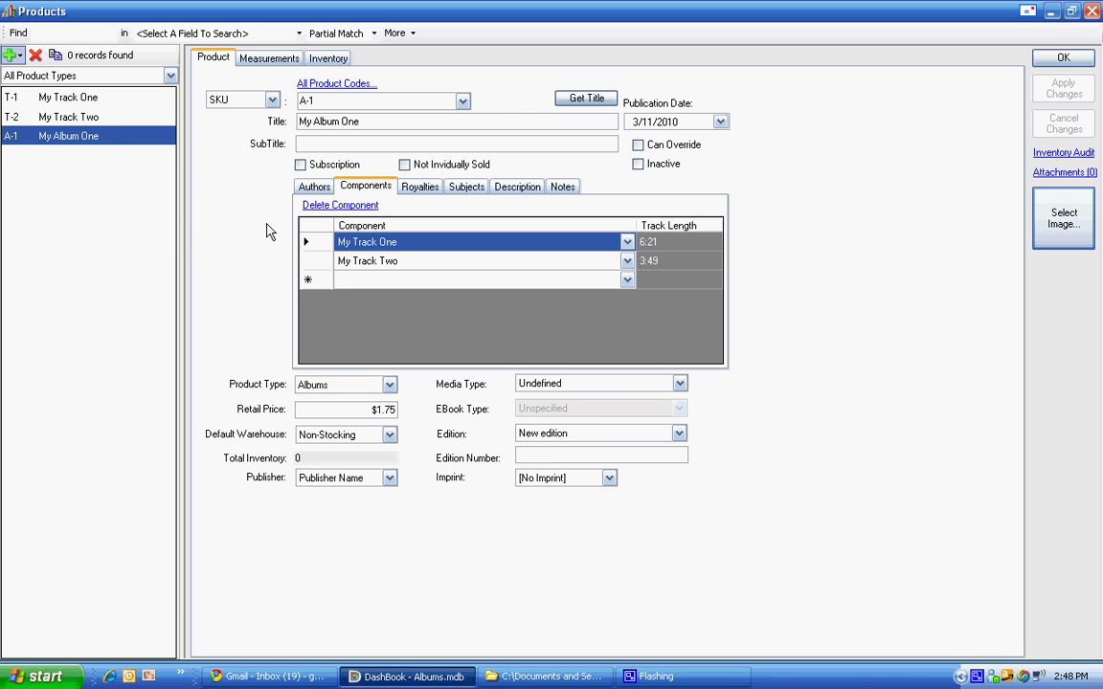
click(89, 116)
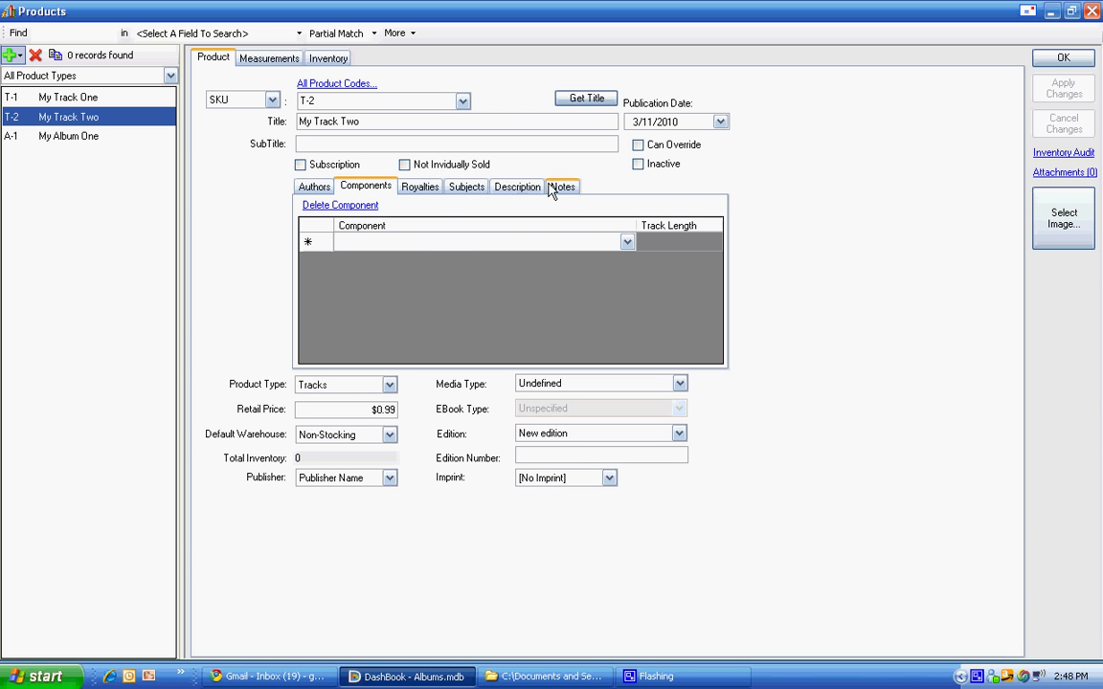
click(1055, 60)
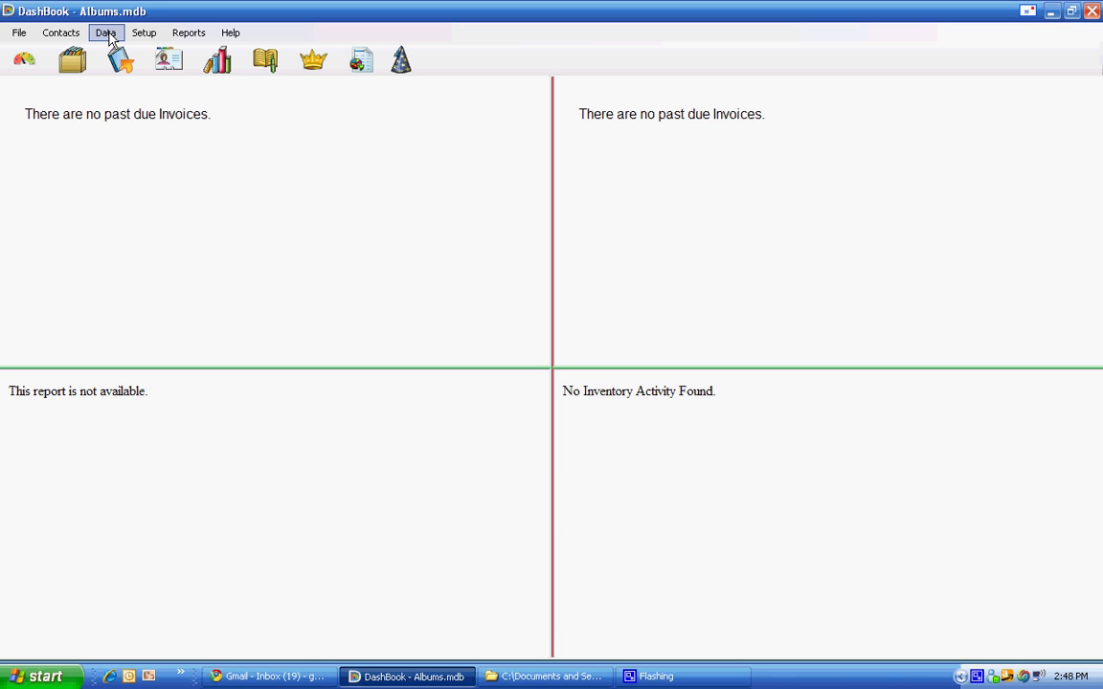
- Look through the sources available for importing sales reports
click(18, 33)
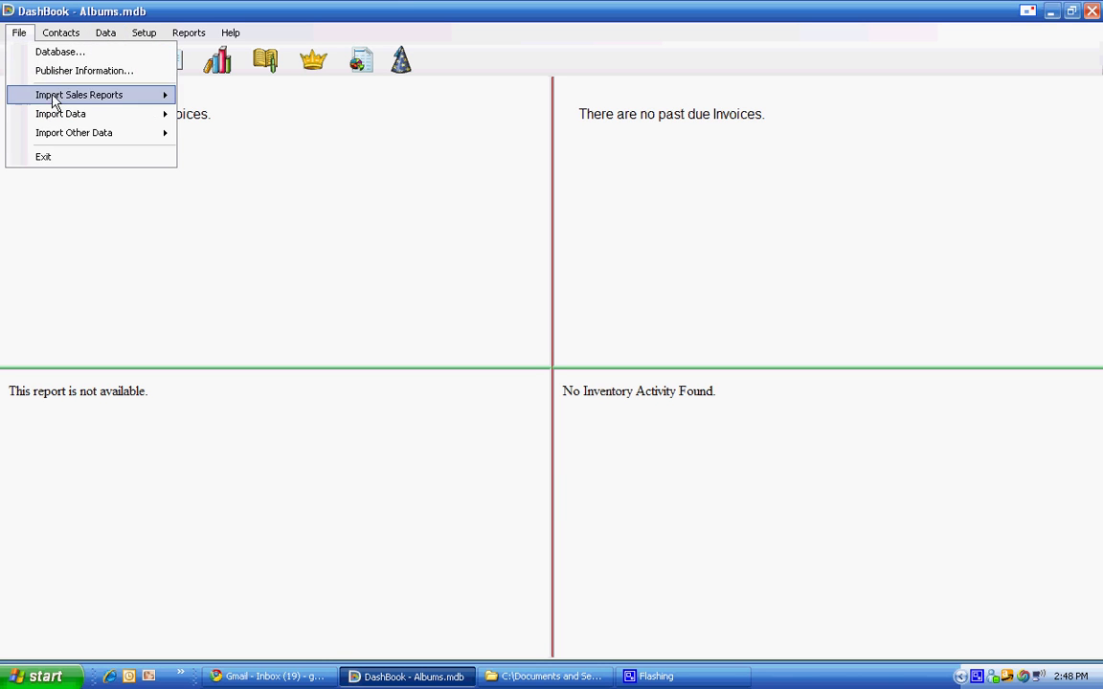
mouse_move(51, 99)
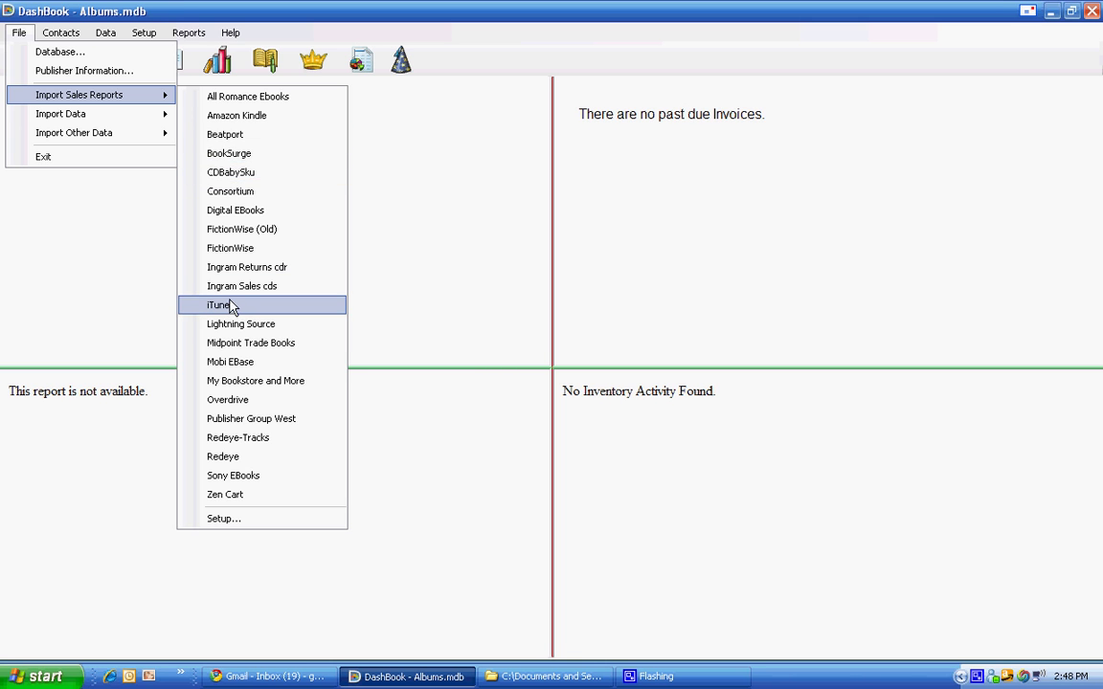
click(74, 14)
- Start a new sales order billed to a newly created customer named Apple
click(105, 33)
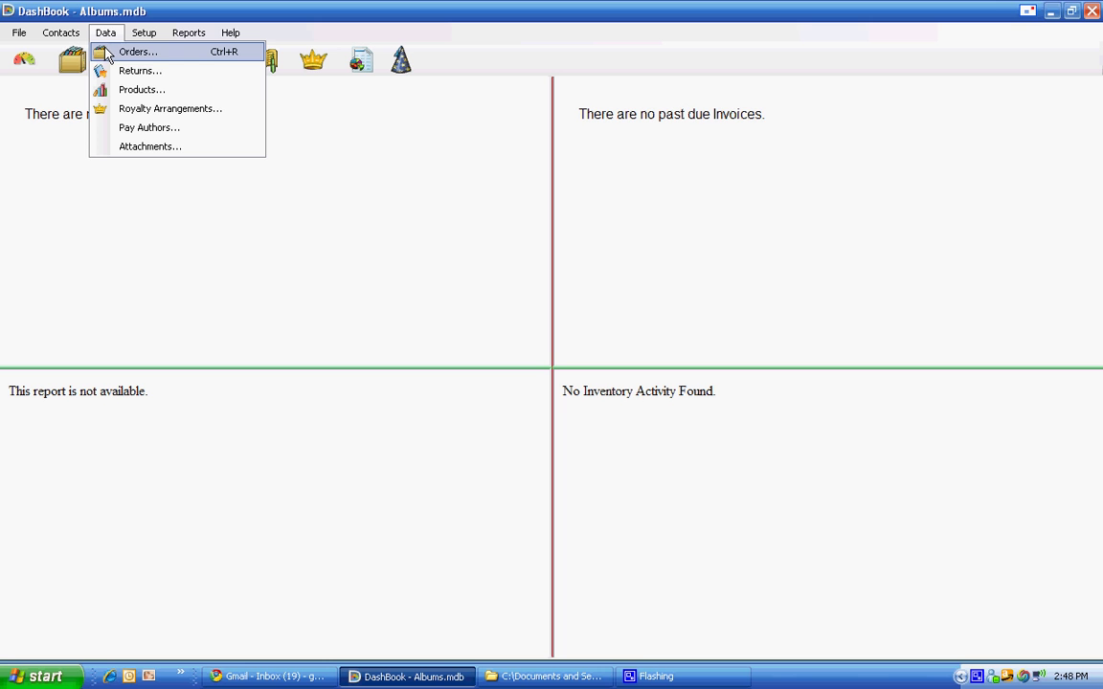
click(71, 67)
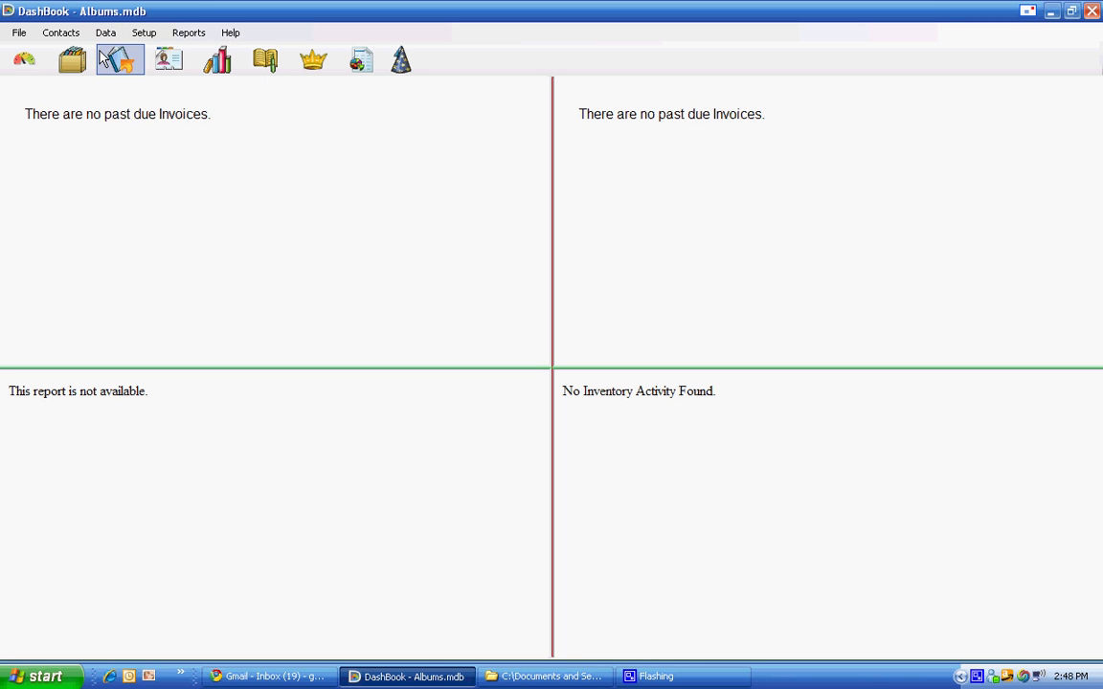
click(75, 69)
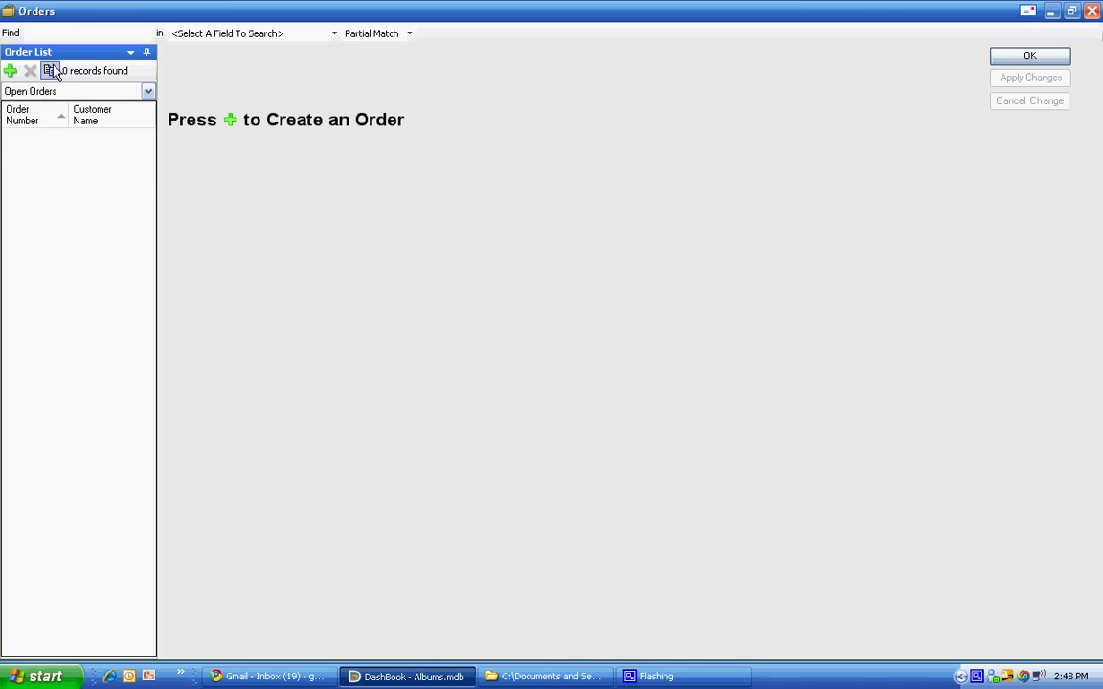
click(11, 70)
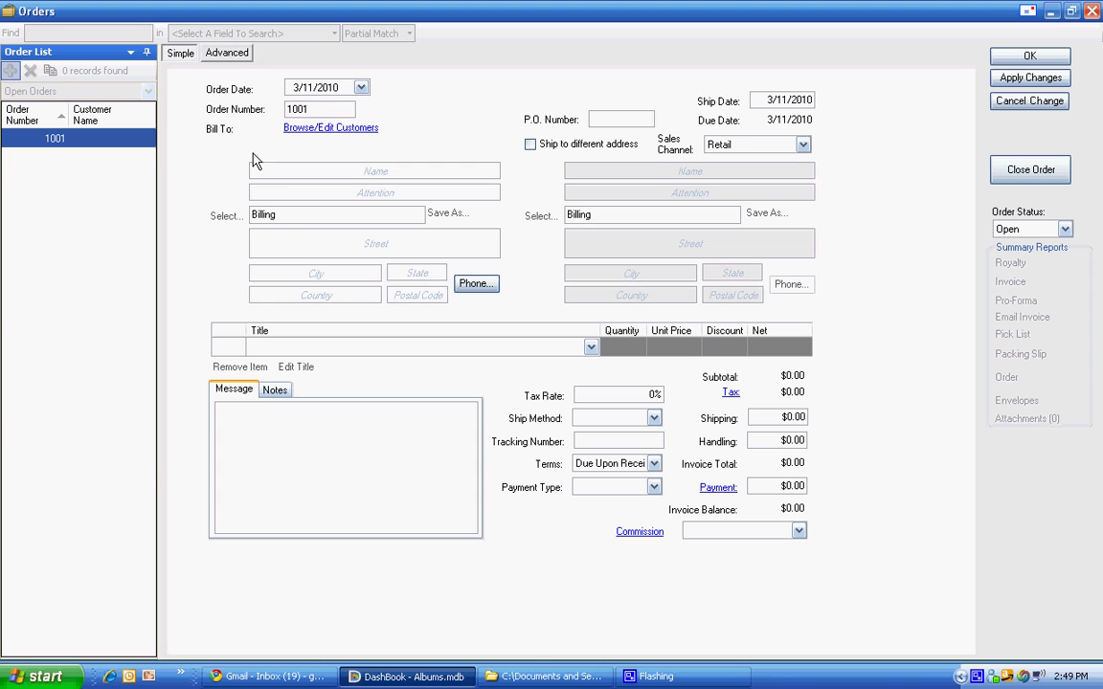
click(288, 175)
text(Ap)
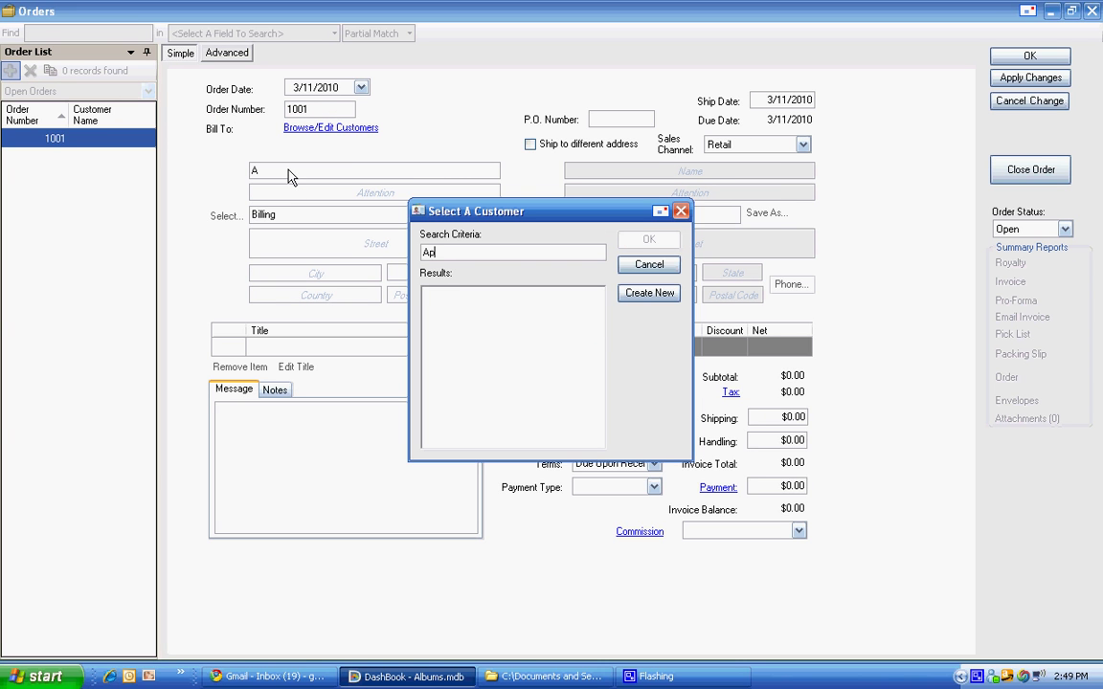
text(ple)
click(651, 293)
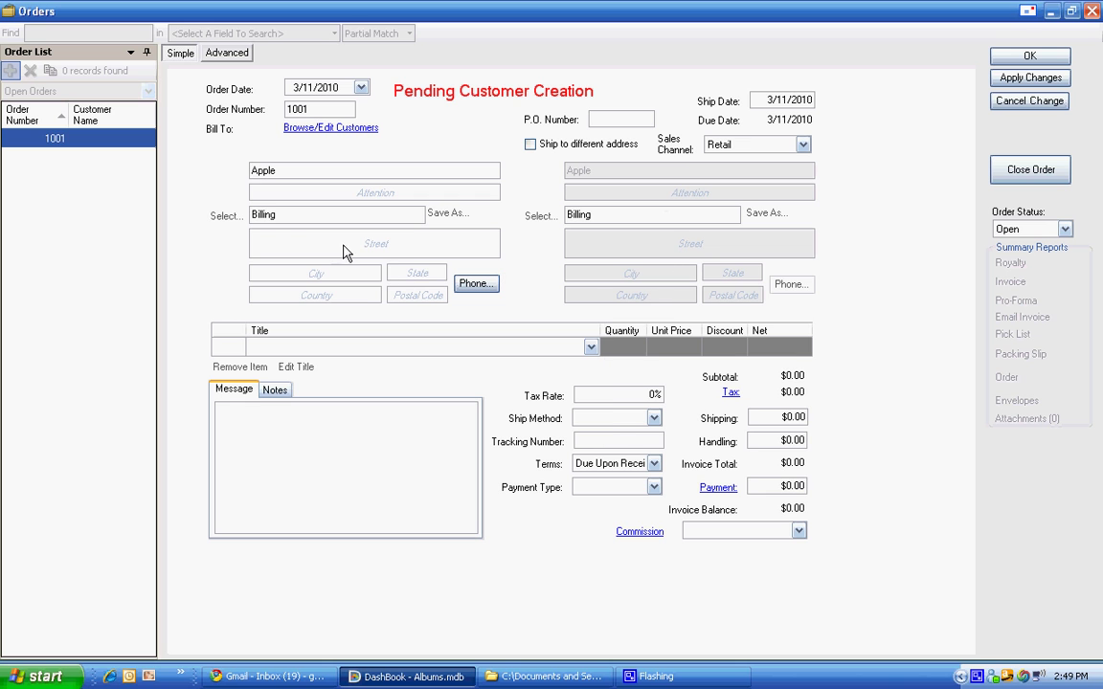
- Add 10 units of My Album One to the order and set its payment type to Direct Deposit
click(590, 346)
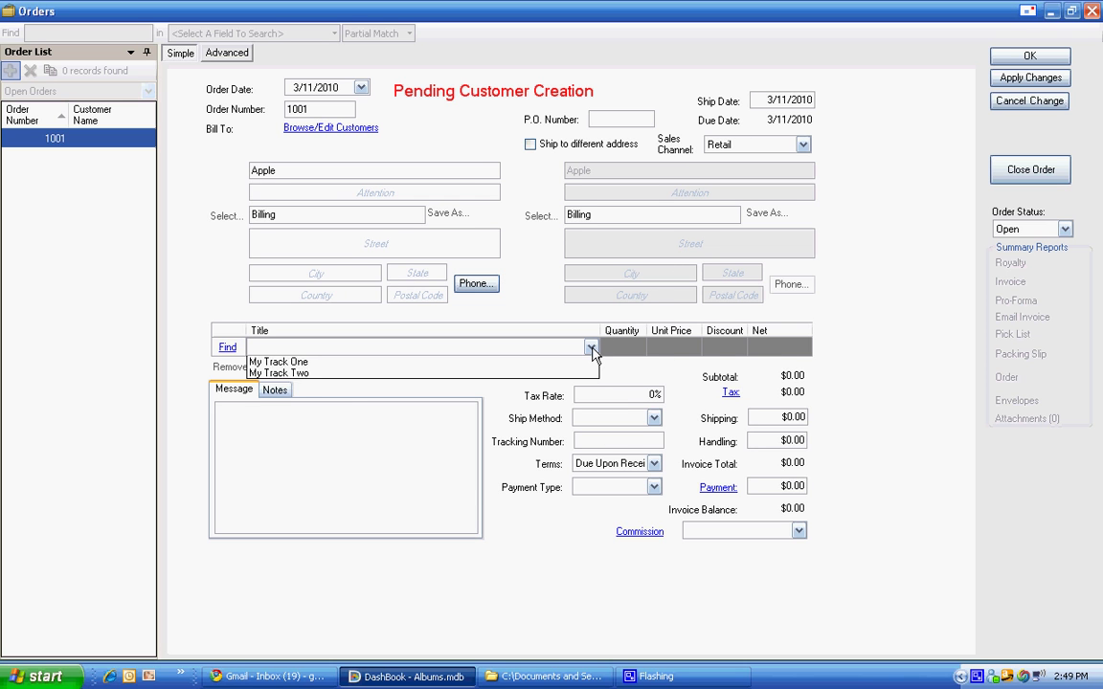
click(588, 363)
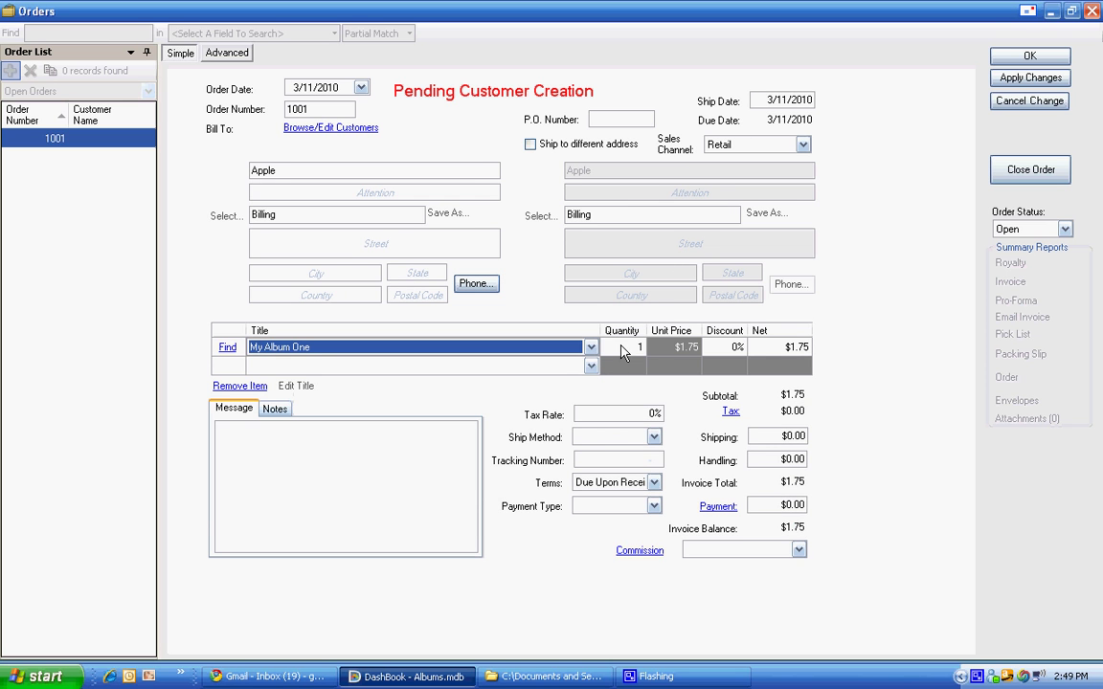
click(622, 349)
text(10)
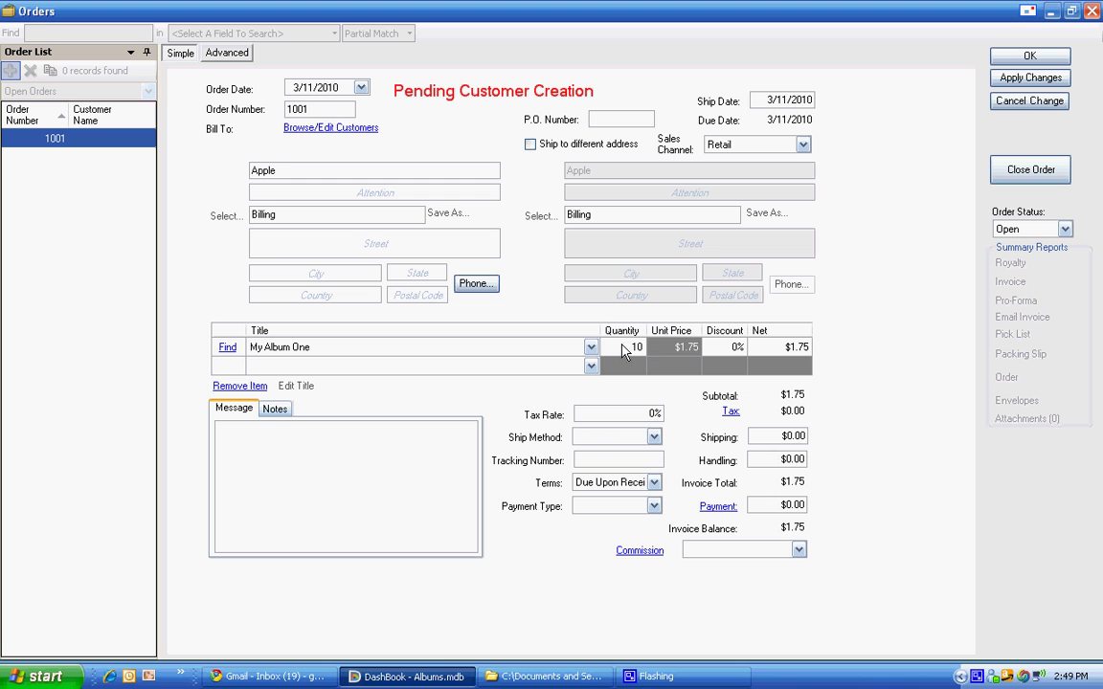
click(753, 351)
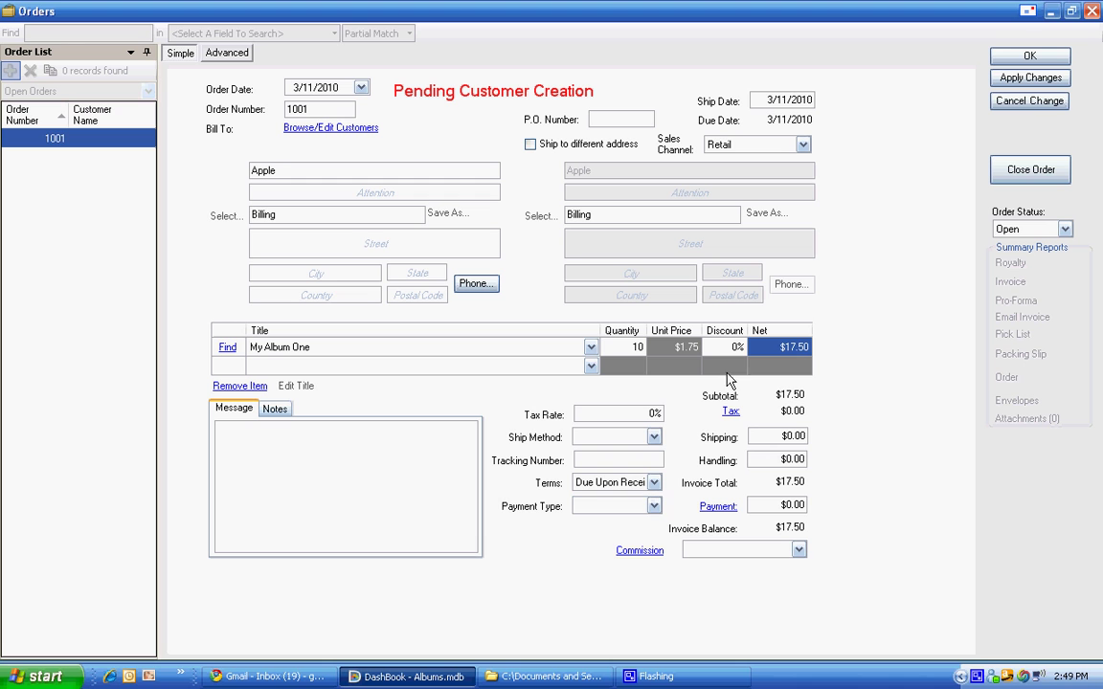
click(654, 507)
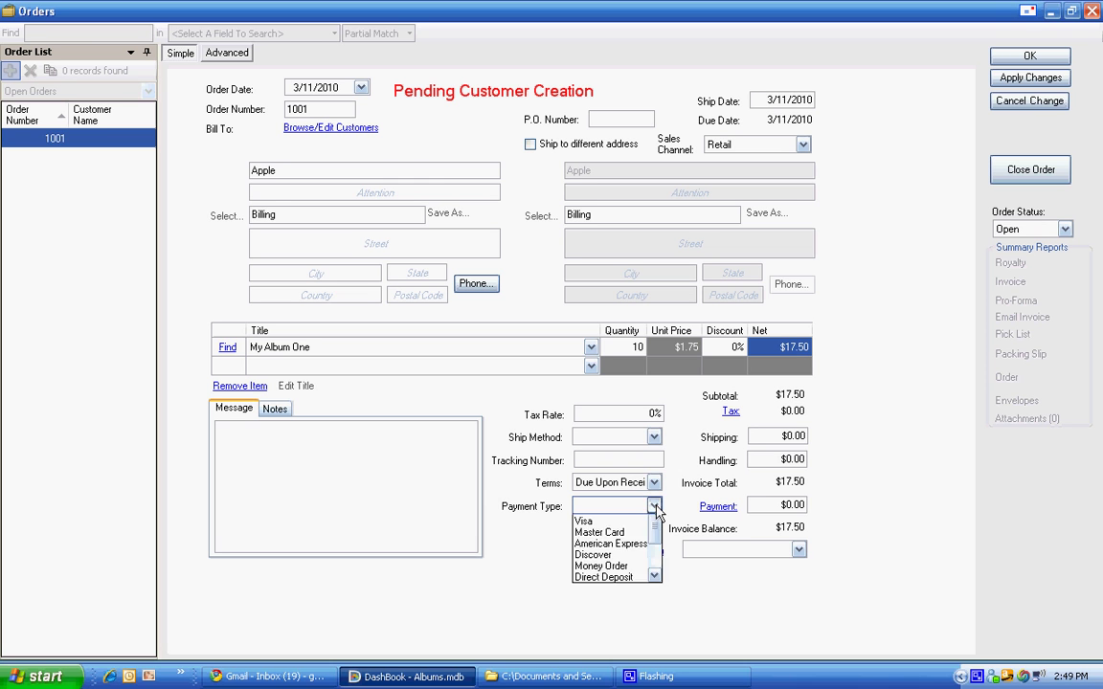
click(631, 600)
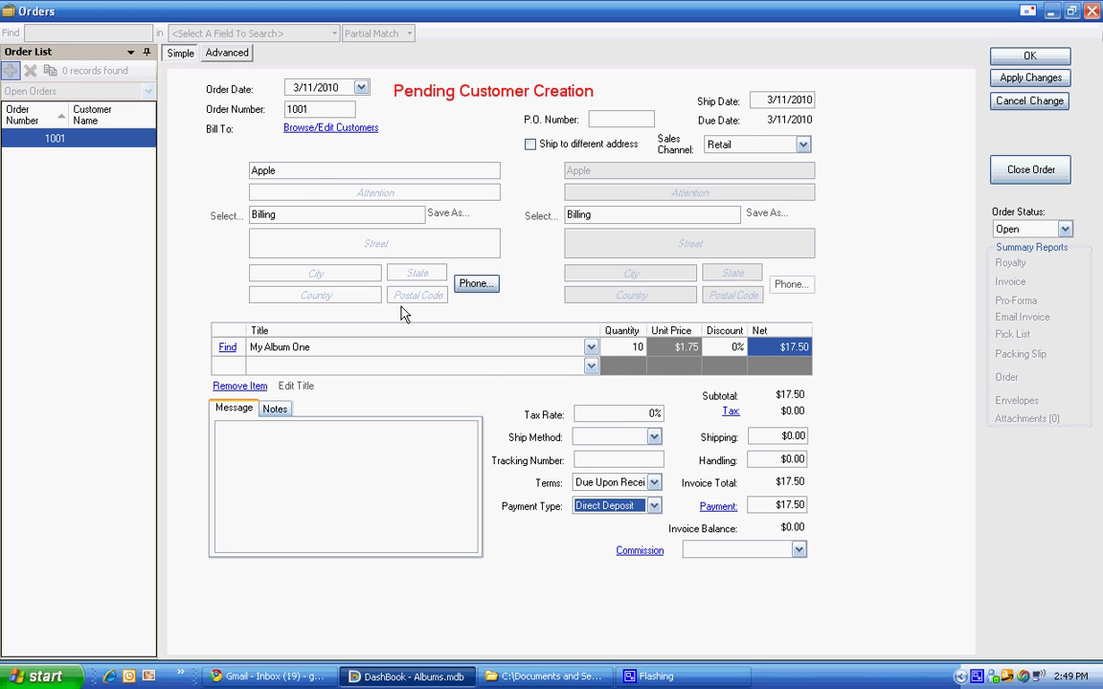
- Check the order's advanced details, then close and save the Apple order and return to the dashboard
click(221, 59)
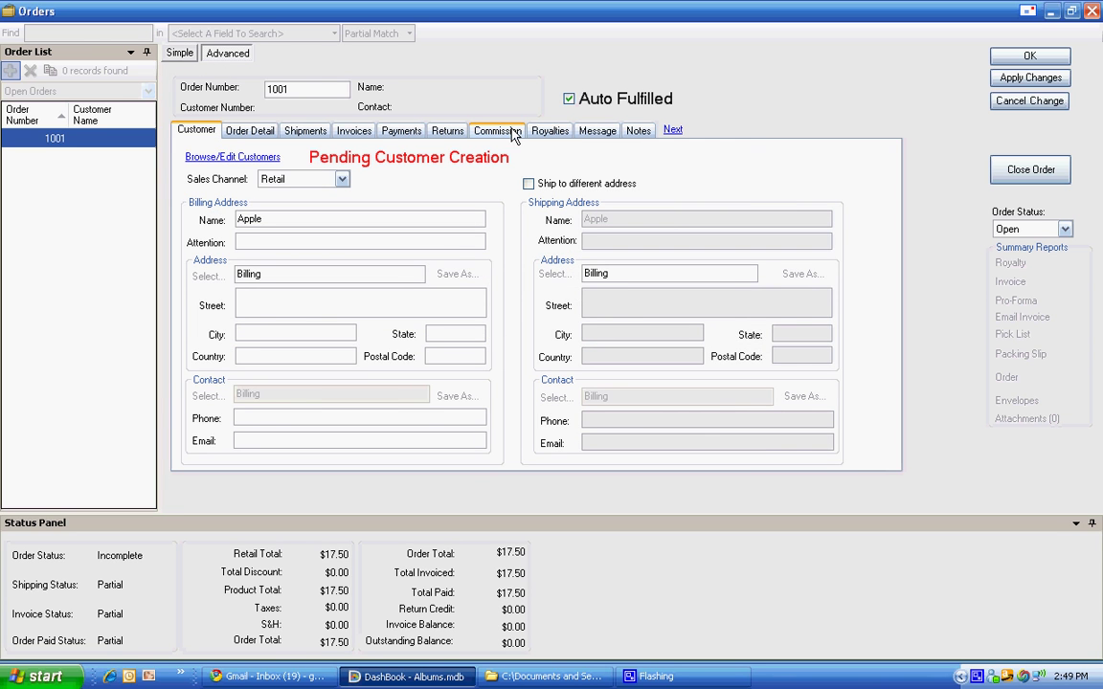
click(179, 54)
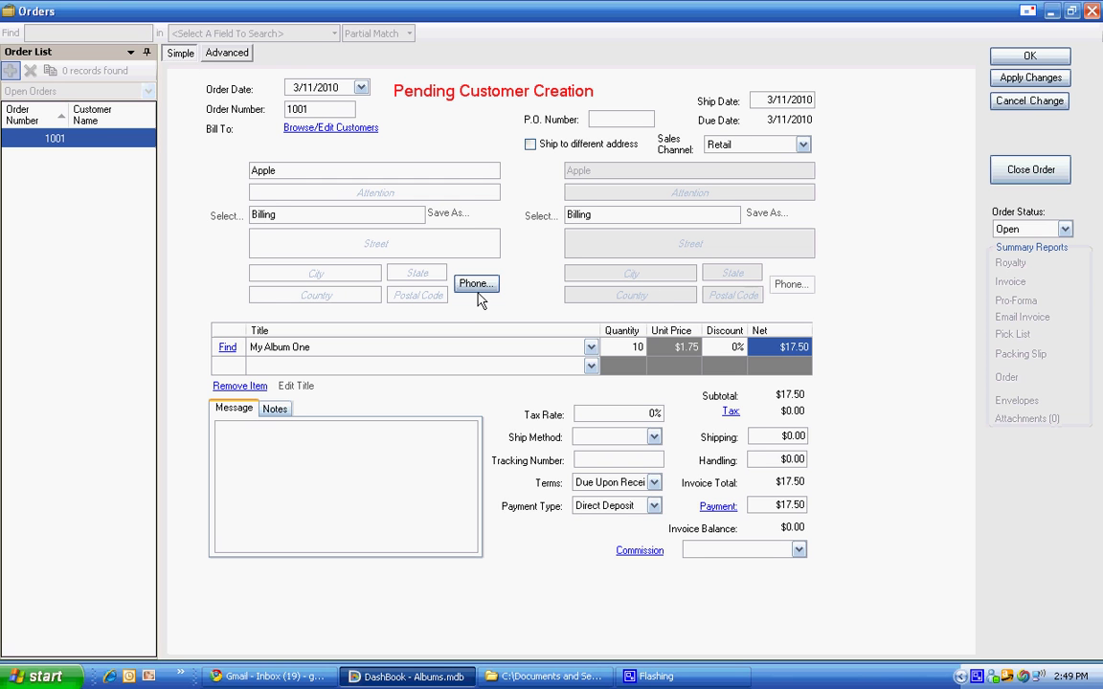
click(1021, 170)
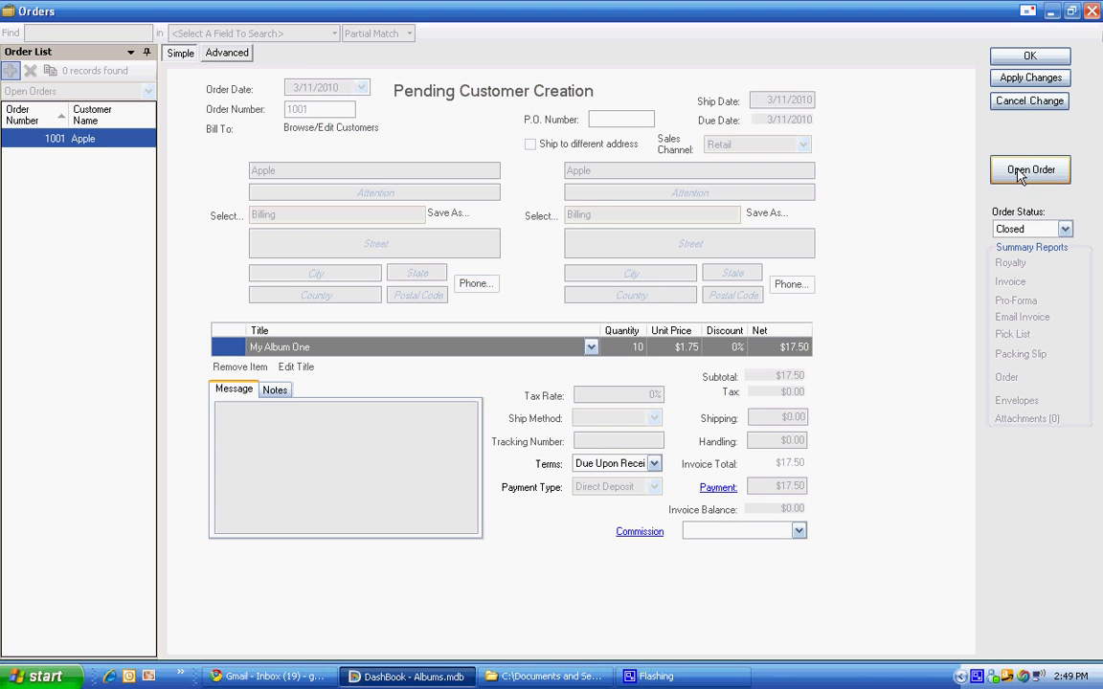
click(1030, 77)
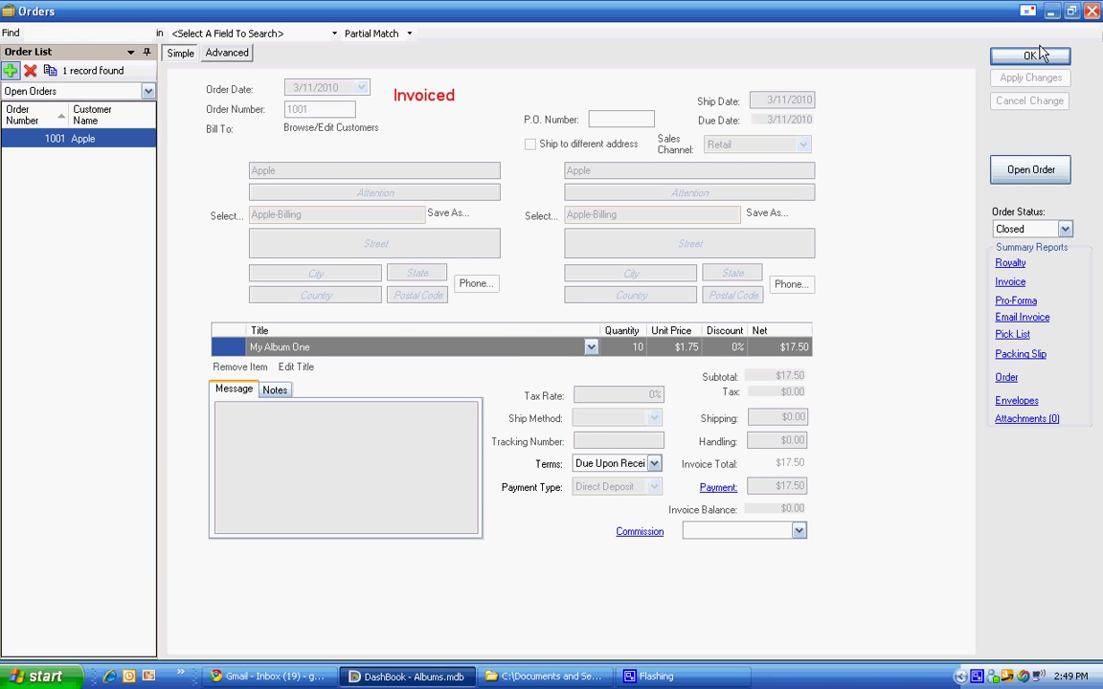
click(1032, 56)
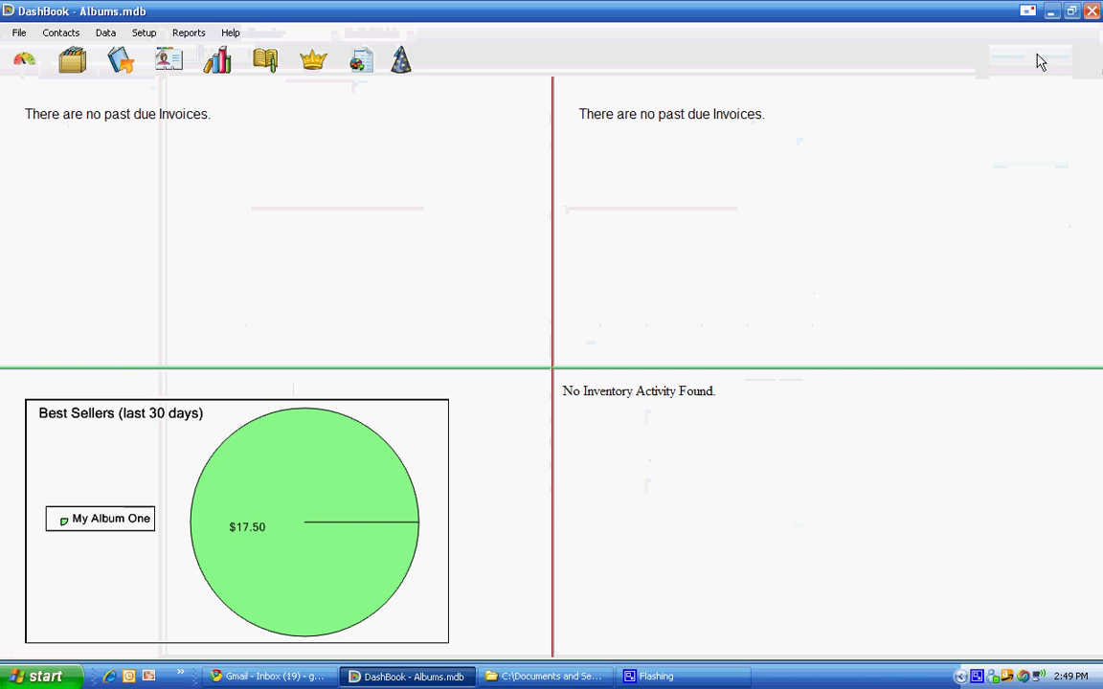
- Open the Royalty Detail by Author report and review Artist Two's royalties for all dates through the period total
click(199, 37)
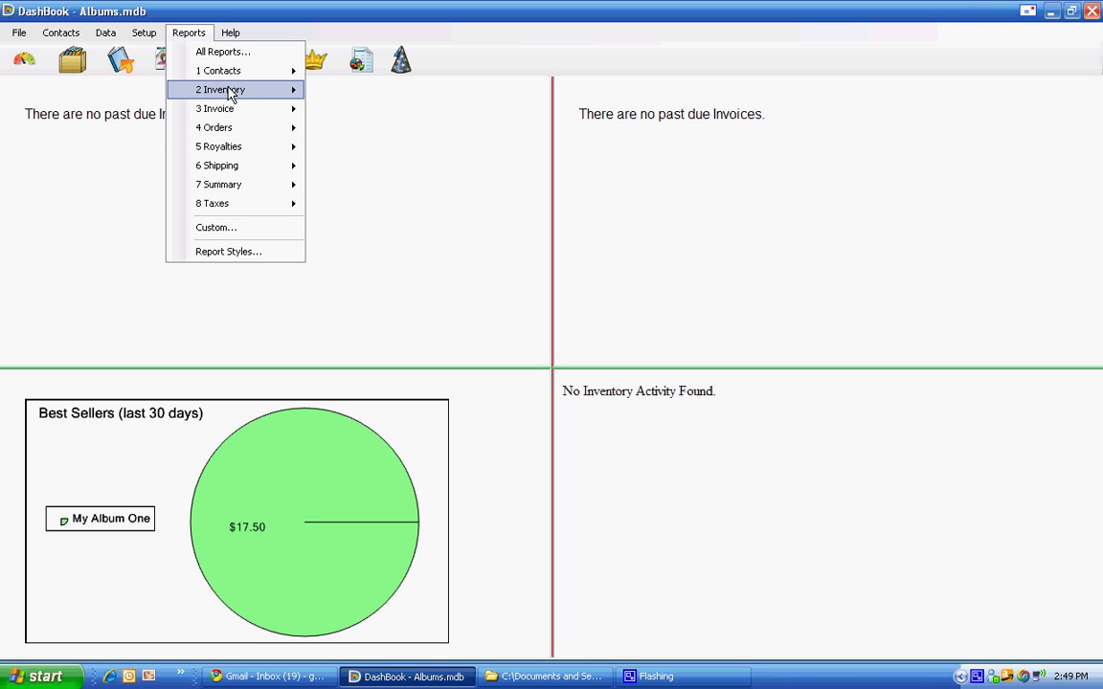
mouse_move(233, 147)
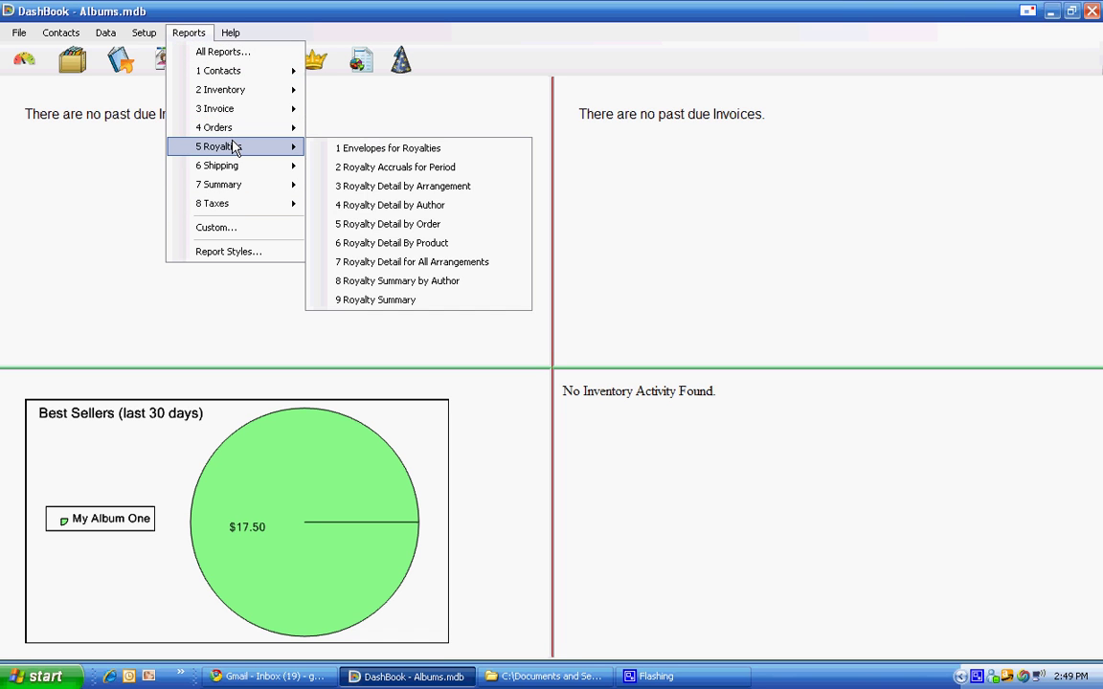
click(218, 51)
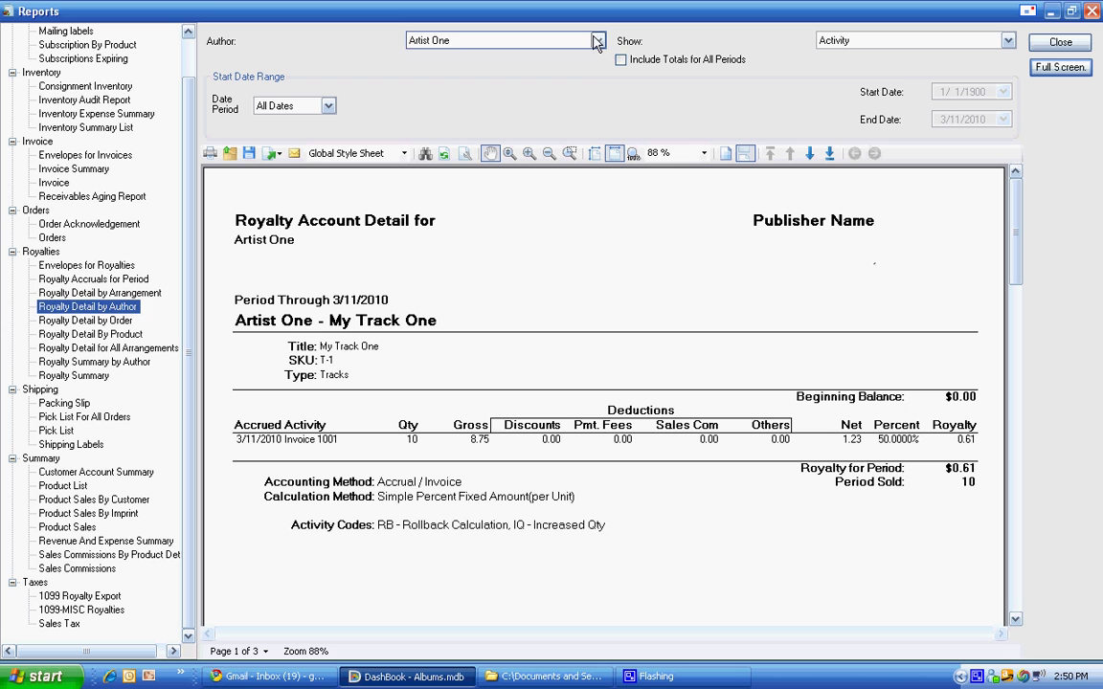
click(597, 41)
click(587, 67)
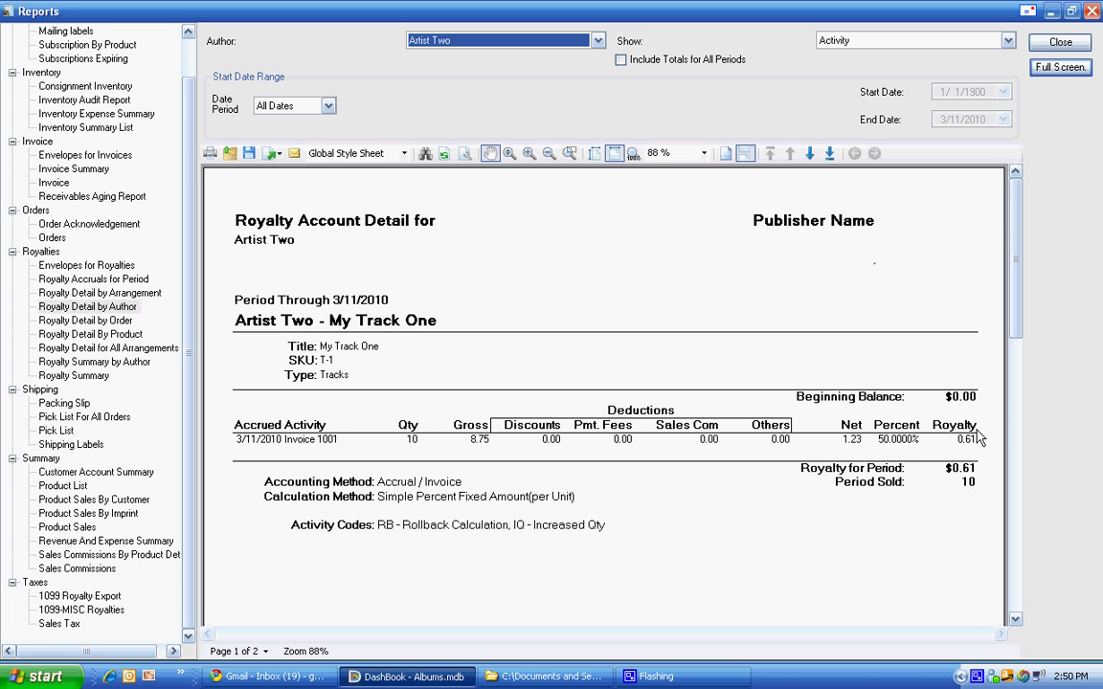
drag(1018, 285, 1000, 403)
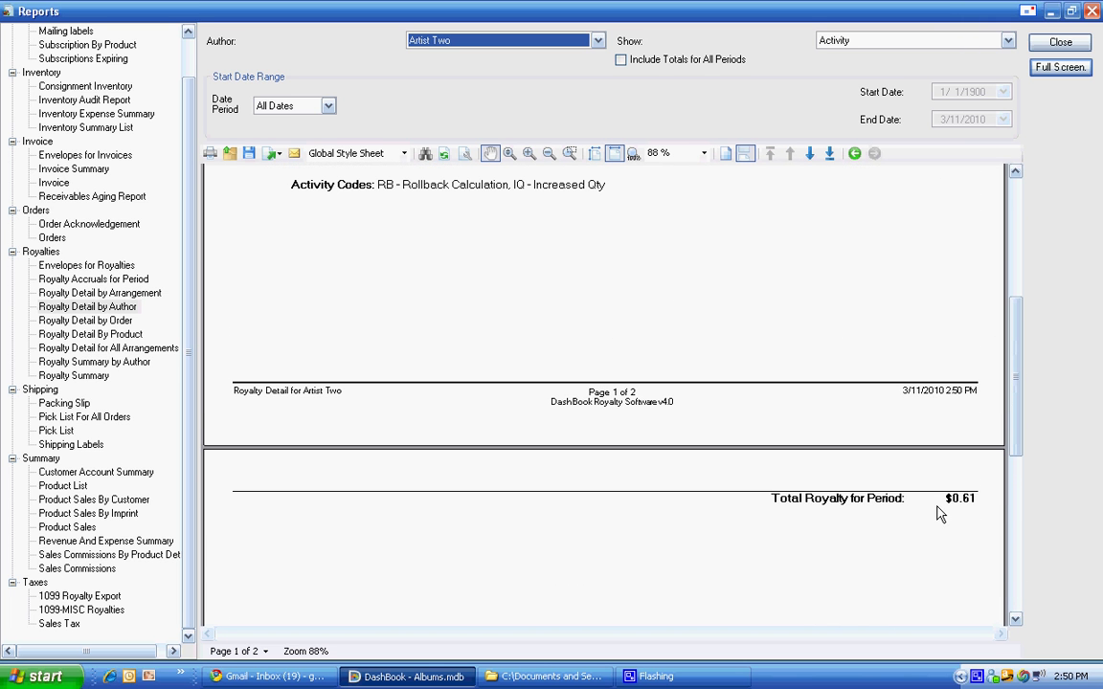
- View the Royalty Summary by Author report for all authors and Artist One's Royalty Detail by Author, and close the reports
click(93, 362)
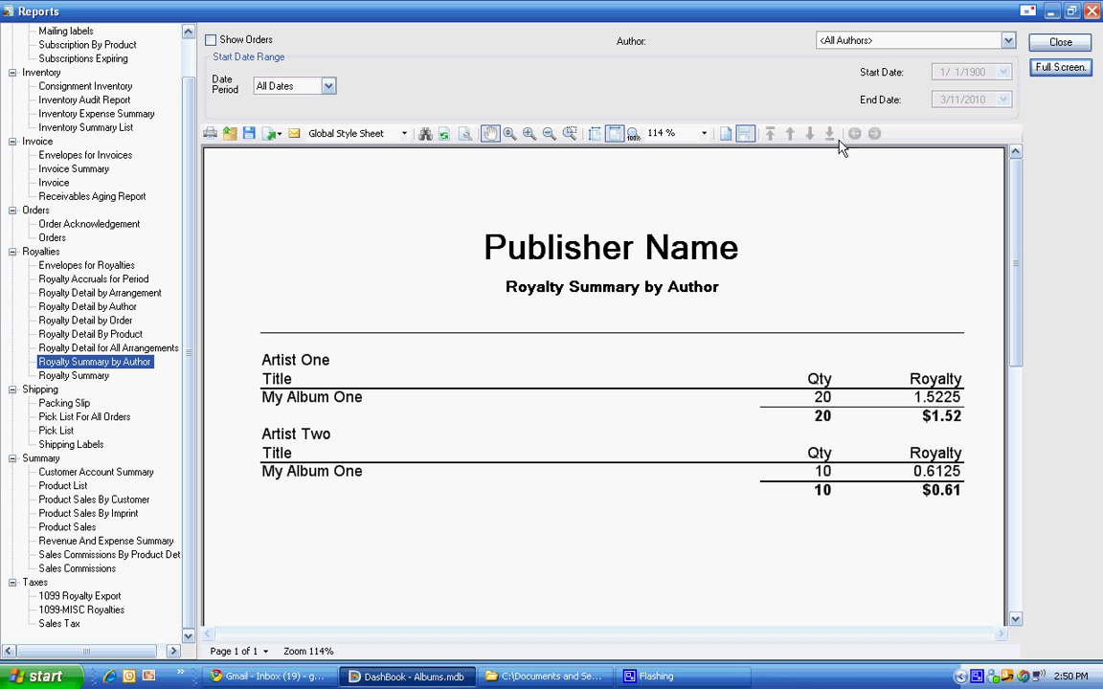
click(84, 307)
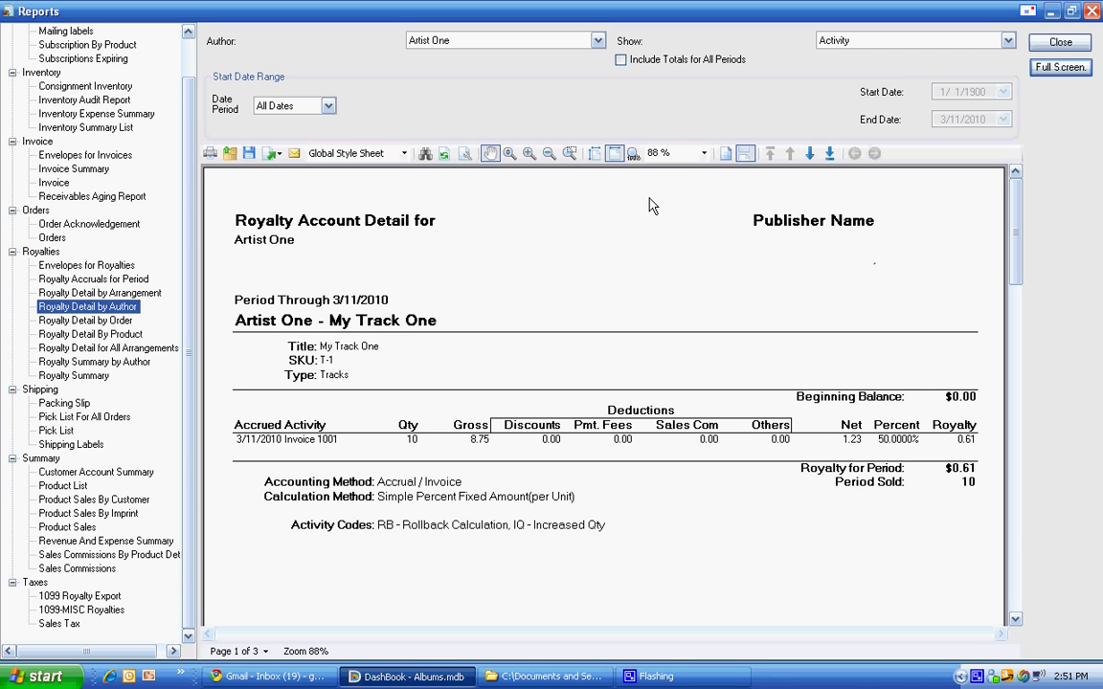
click(247, 156)
click(1058, 44)
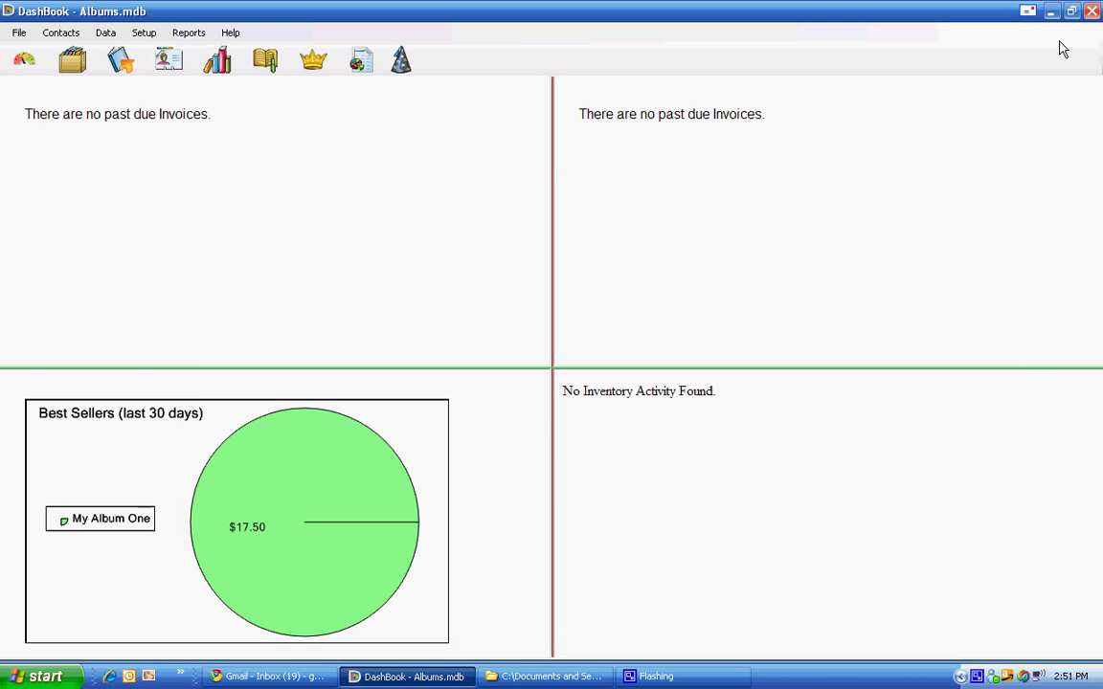